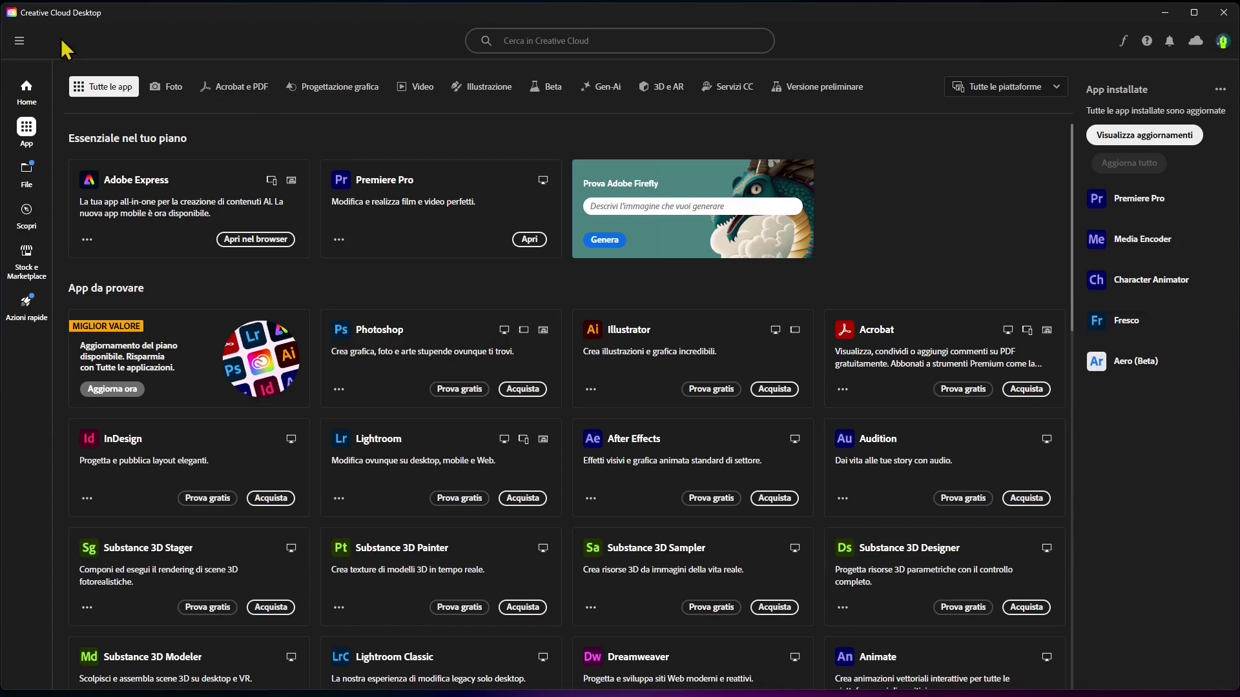
Go back to the Creative Cloud Home page
{"action": "left_click", "coordinate": [29, 81]}
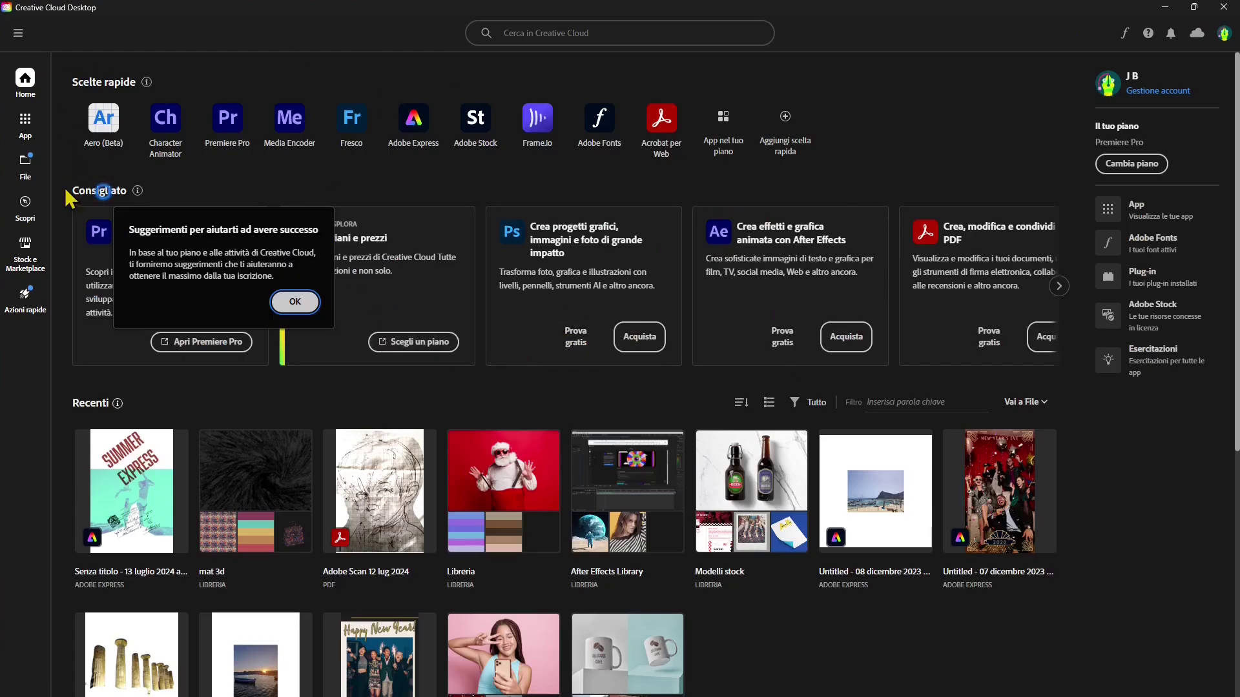
Open the plug-in marketplace and remove the Premiere Pro and Gratuito filter chips
{"action": "left_click", "coordinate": [24, 250]}
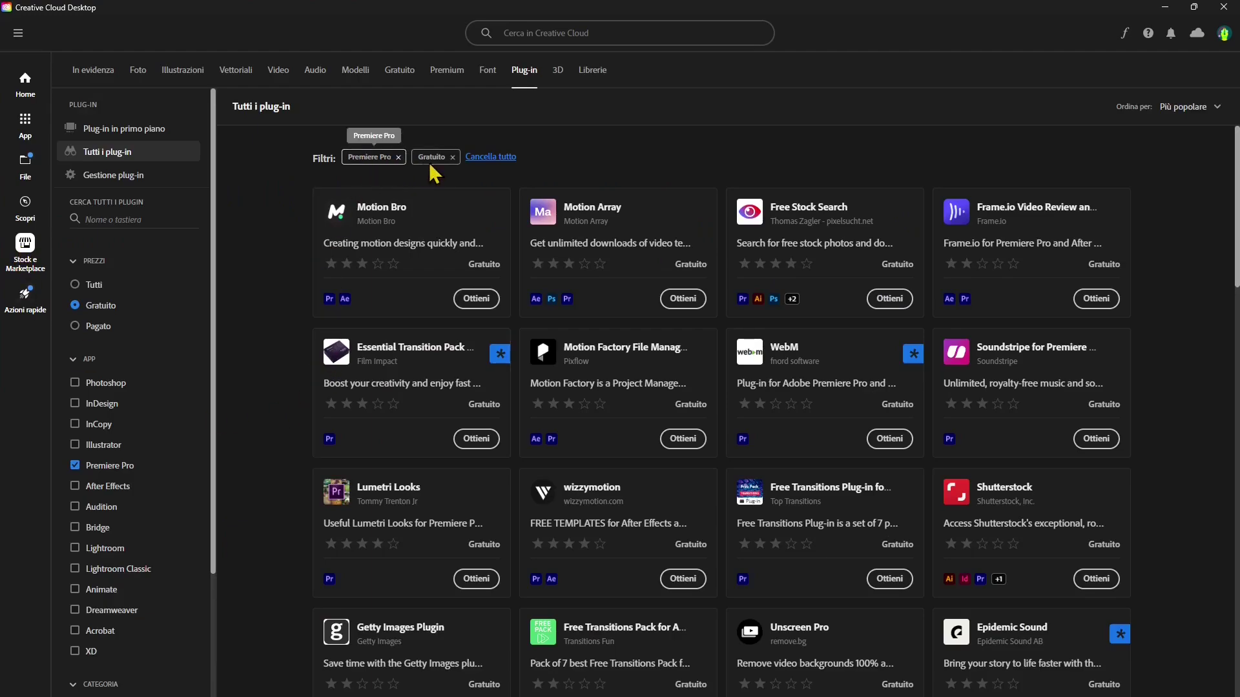
{"action": "left_click", "coordinate": [398, 157]}
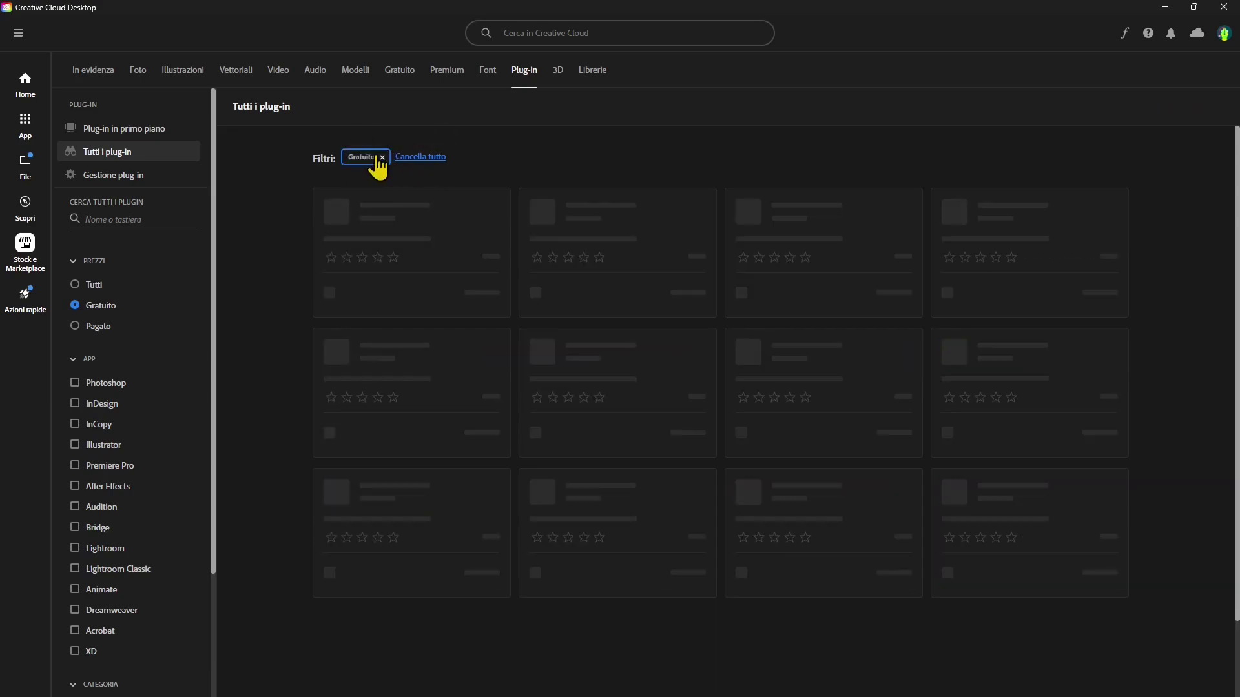
{"action": "left_click", "coordinate": [382, 157]}
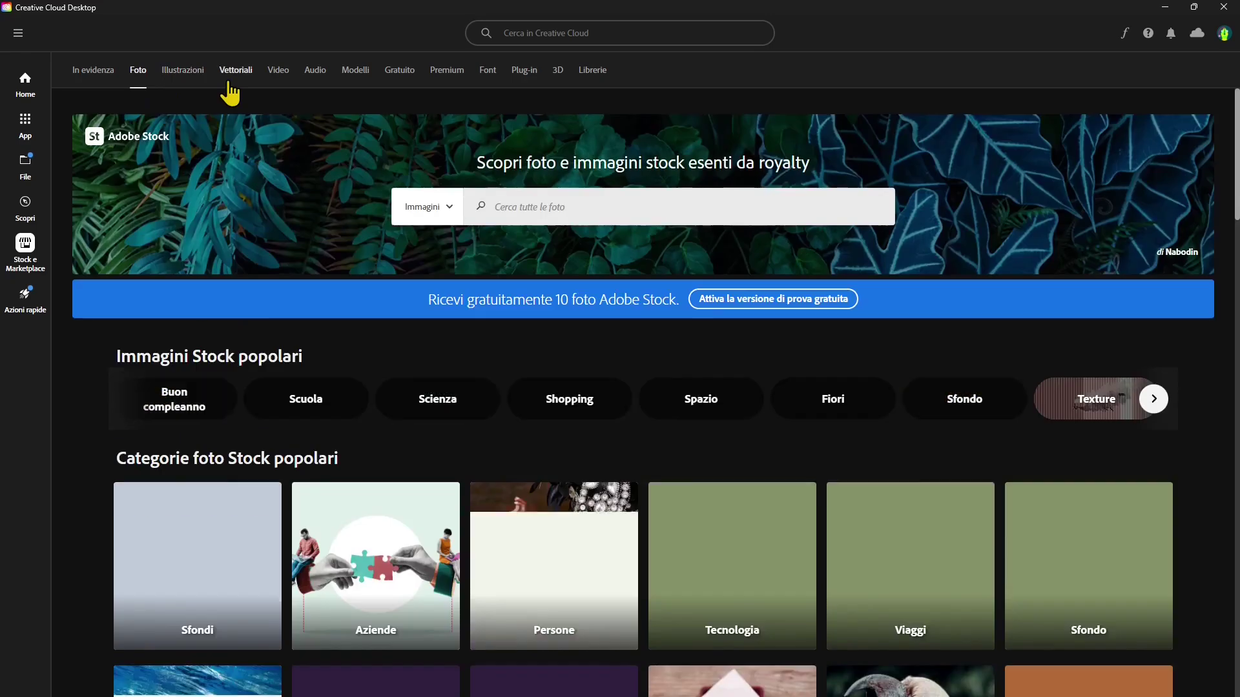
Browse the Vettoriali, Video, Modelli and Font tabs, then return to Plug-in
{"action": "left_click", "coordinate": [229, 86]}
{"action": "left_click", "coordinate": [282, 80]}
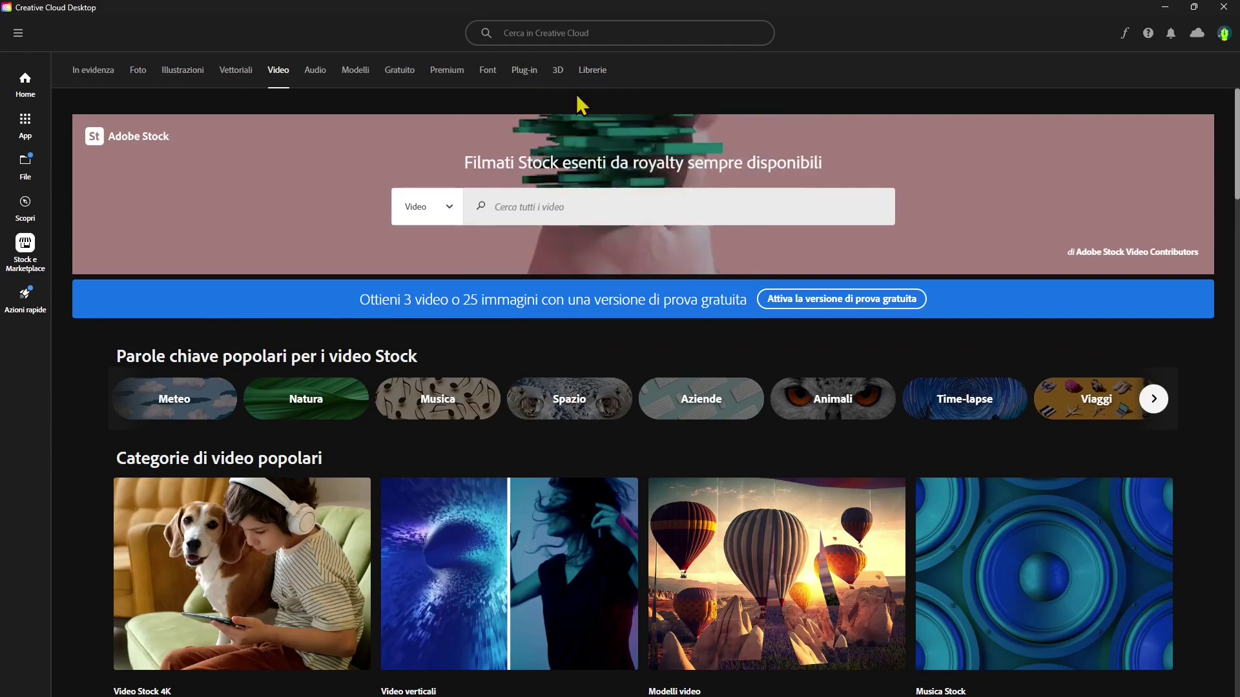
{"action": "left_click", "coordinate": [353, 76]}
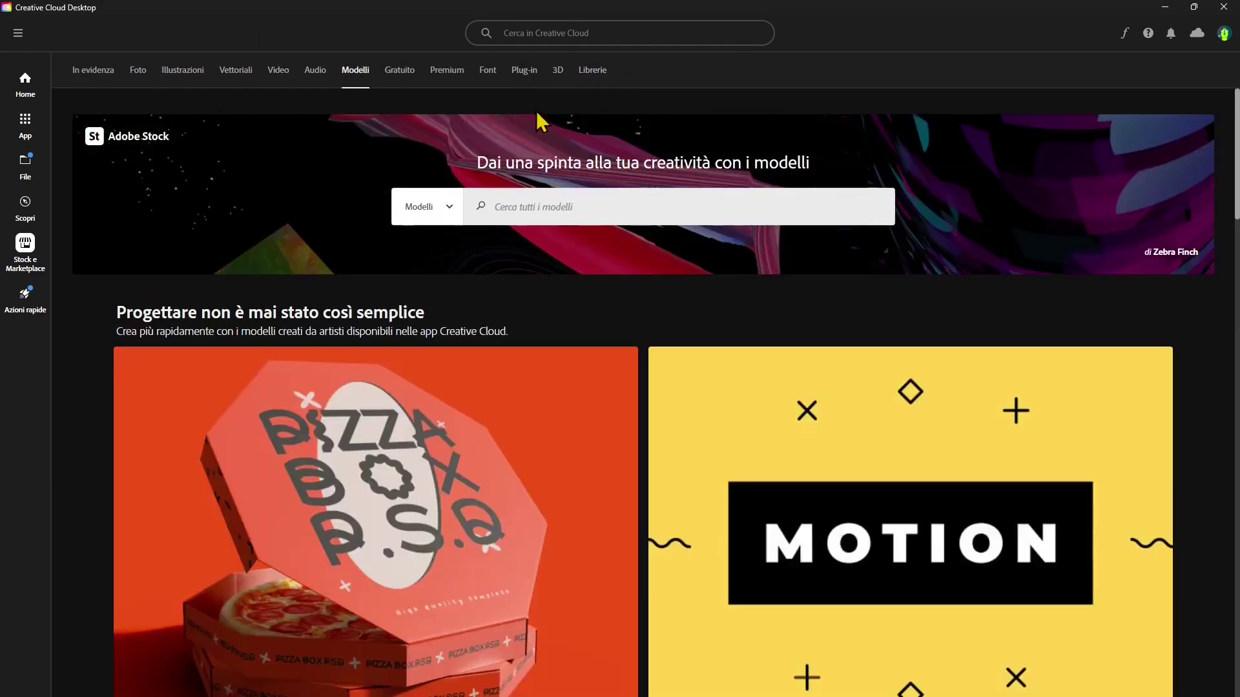
{"action": "left_click", "coordinate": [493, 76]}
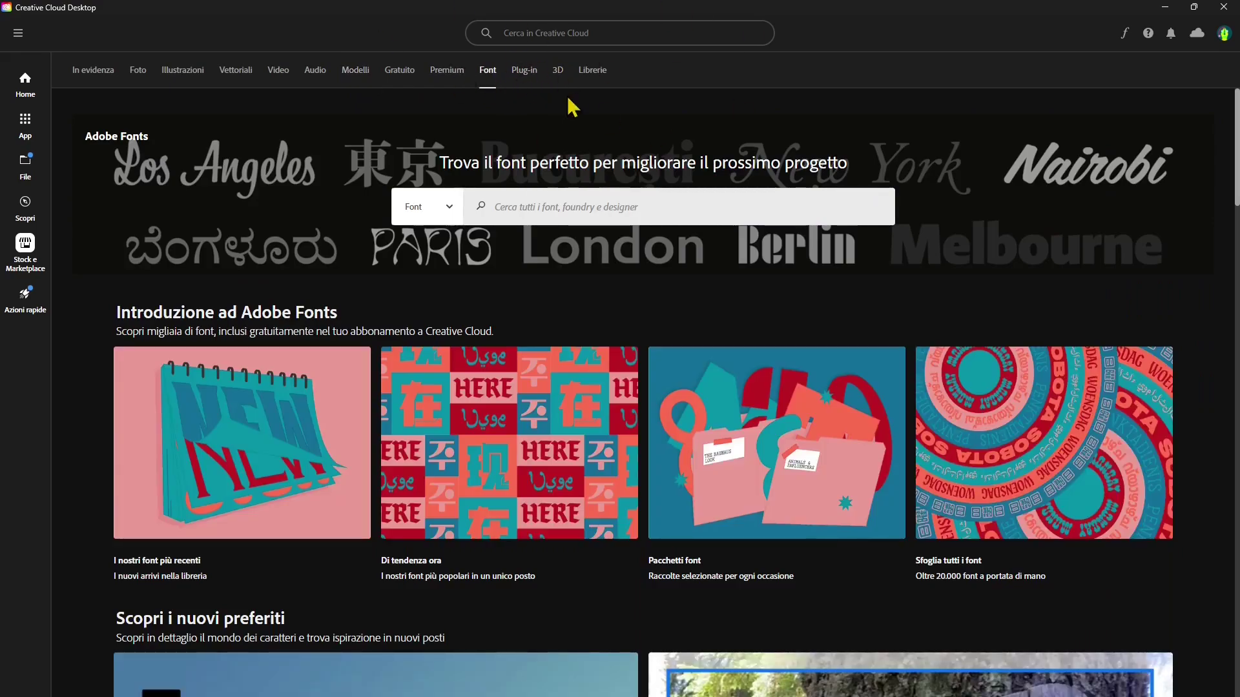
{"action": "left_click", "coordinate": [526, 80]}
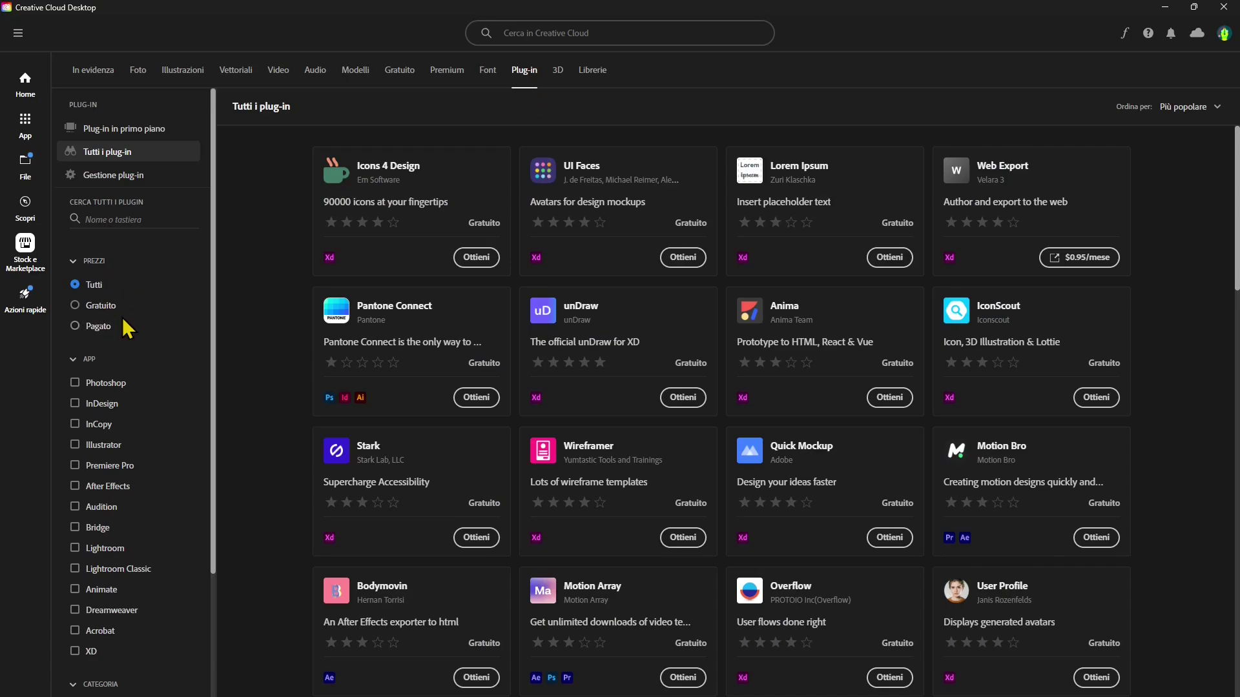
Filter plug-ins to Gratuito and Premiere Pro, adding then removing Photoshop
{"action": "left_click", "coordinate": [78, 309]}
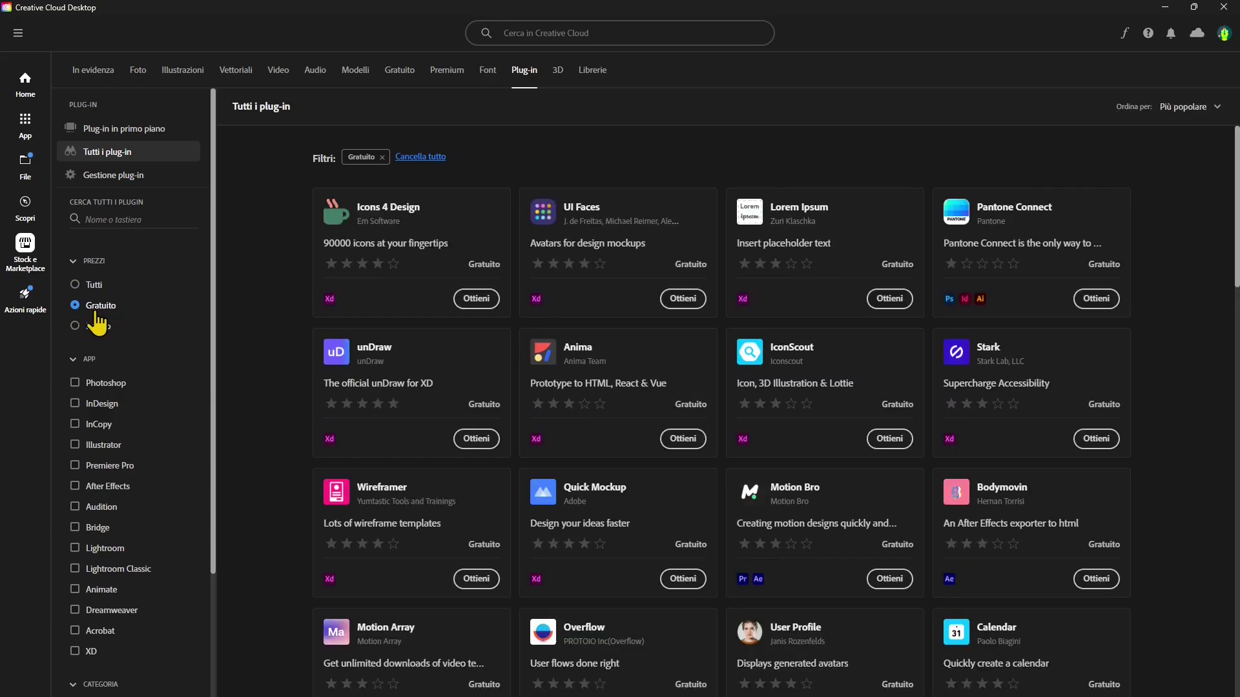
{"action": "scroll", "coordinate": [110, 368], "scroll_direction": "down", "scroll_amount": 1}
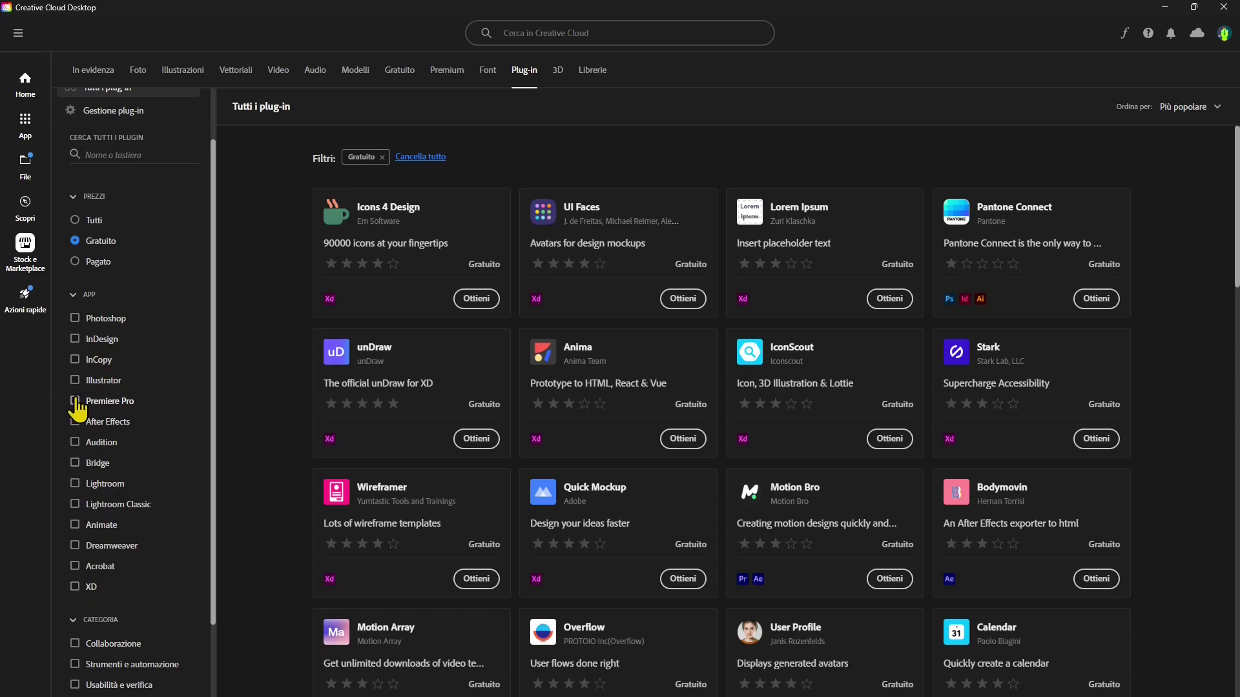
{"action": "left_click", "coordinate": [75, 401]}
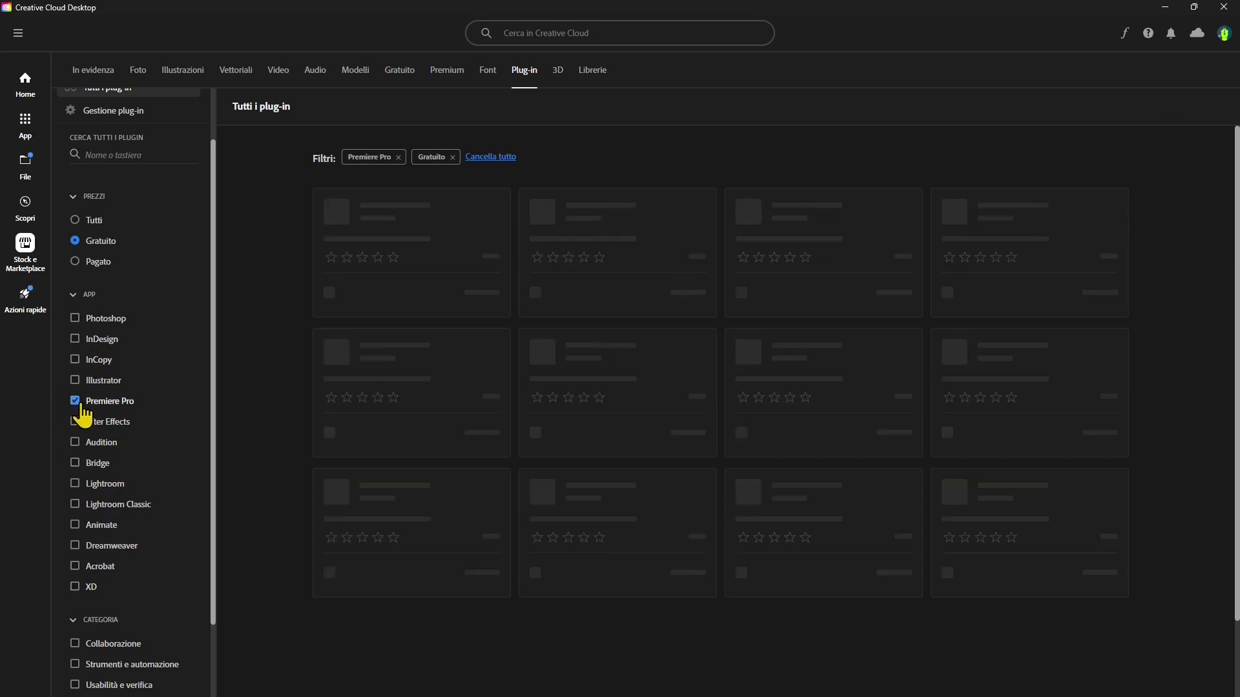
{"action": "left_click", "coordinate": [76, 319]}
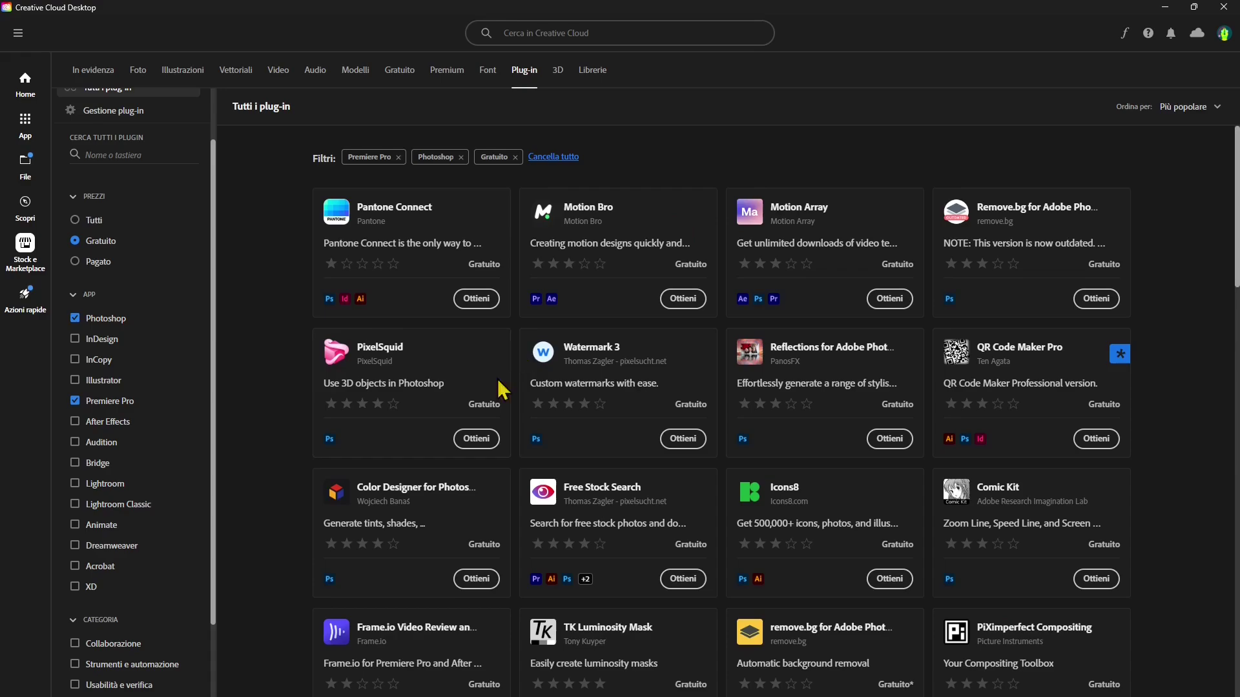
{"action": "left_click", "coordinate": [76, 319]}
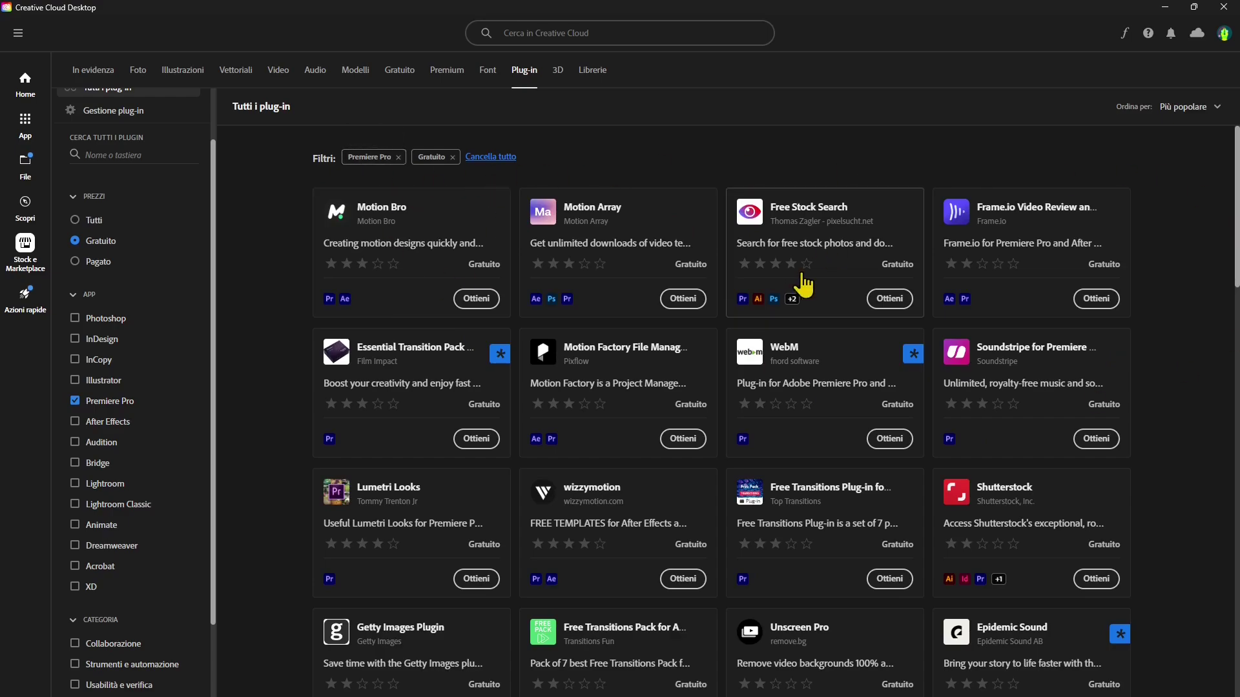
{"action": "scroll", "coordinate": [709, 319], "scroll_direction": "down", "scroll_amount": 2}
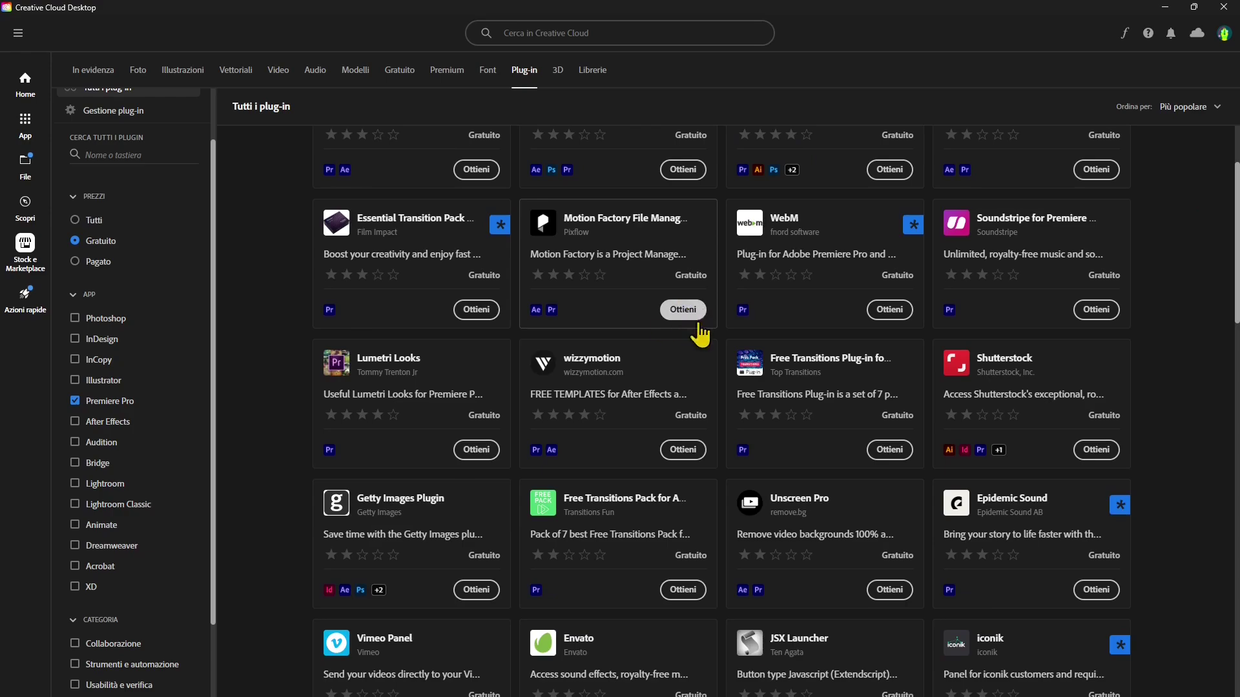
{"action": "scroll", "coordinate": [700, 327], "scroll_direction": "down", "scroll_amount": 1}
{"action": "scroll", "coordinate": [506, 368], "scroll_direction": "down", "scroll_amount": 2}
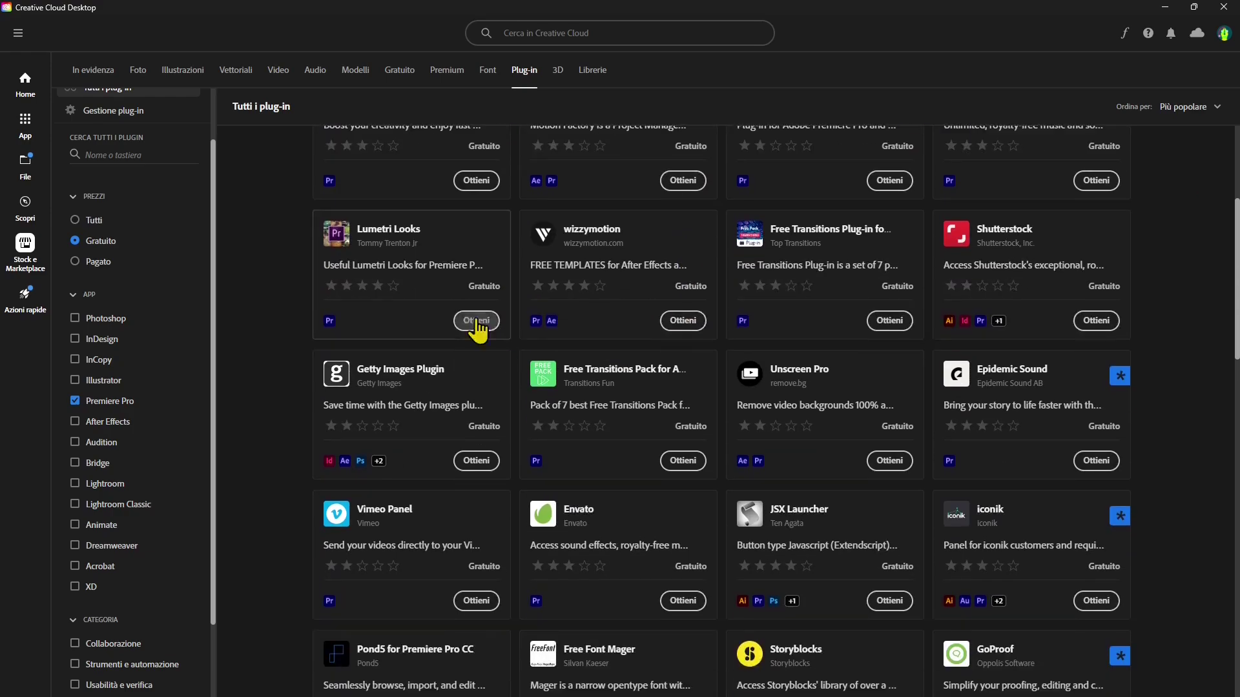
{"action": "scroll", "coordinate": [407, 275], "scroll_direction": "down", "scroll_amount": 2}
{"action": "scroll", "coordinate": [665, 370], "scroll_direction": "down", "scroll_amount": 2}
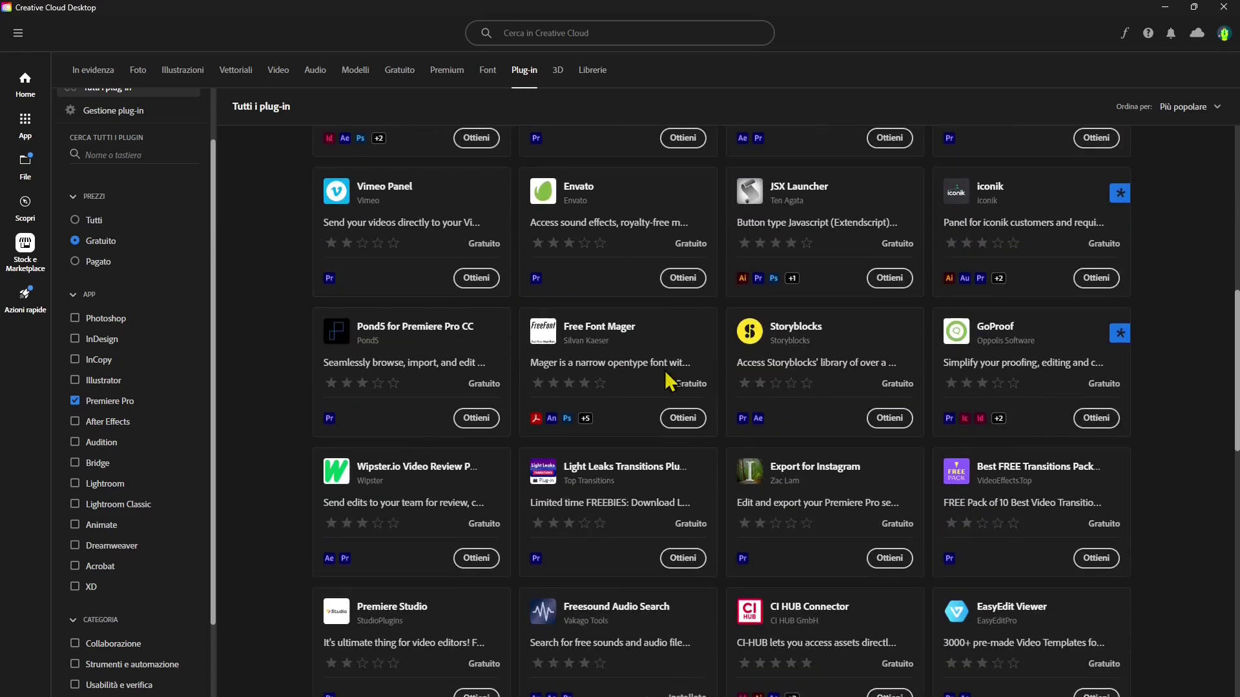
{"action": "scroll", "coordinate": [705, 372], "scroll_direction": "down", "scroll_amount": 1}
{"action": "scroll", "coordinate": [706, 372], "scroll_direction": "down", "scroll_amount": 1}
{"action": "scroll", "coordinate": [706, 372], "scroll_direction": "down", "scroll_amount": 2}
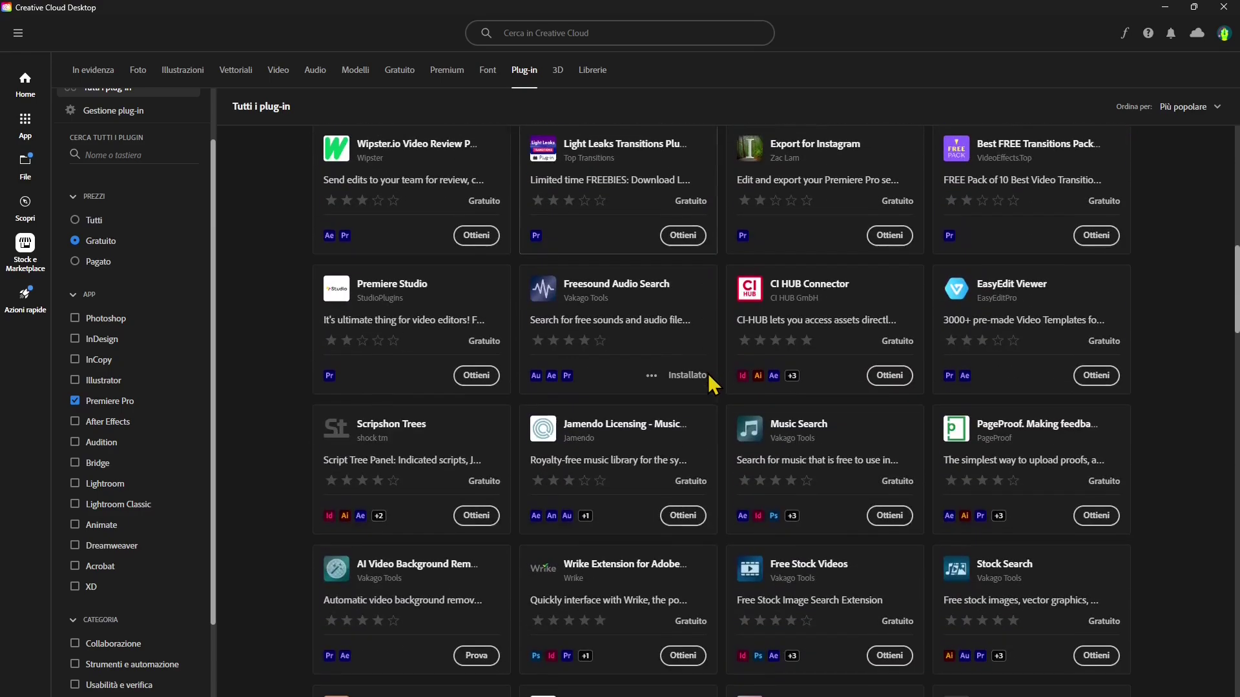
{"action": "scroll", "coordinate": [709, 379], "scroll_direction": "down", "scroll_amount": 1}
{"action": "scroll", "coordinate": [709, 380], "scroll_direction": "down", "scroll_amount": 4}
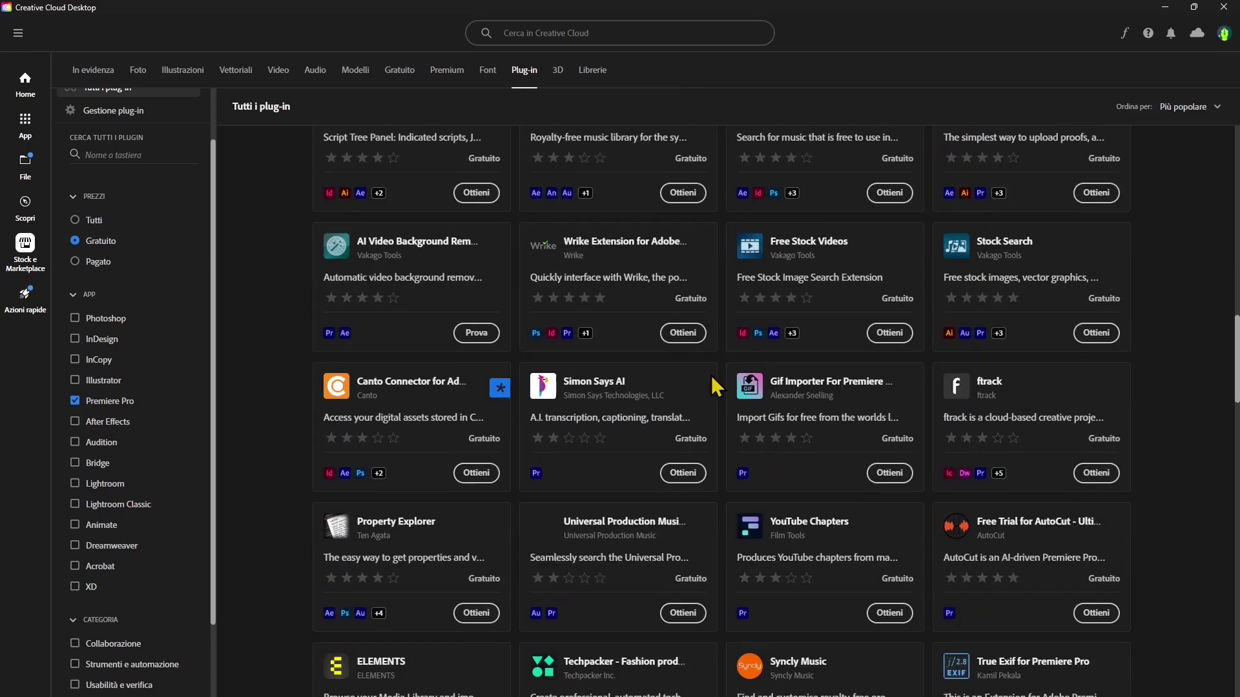
{"action": "scroll", "coordinate": [709, 380], "scroll_direction": "down", "scroll_amount": 4}
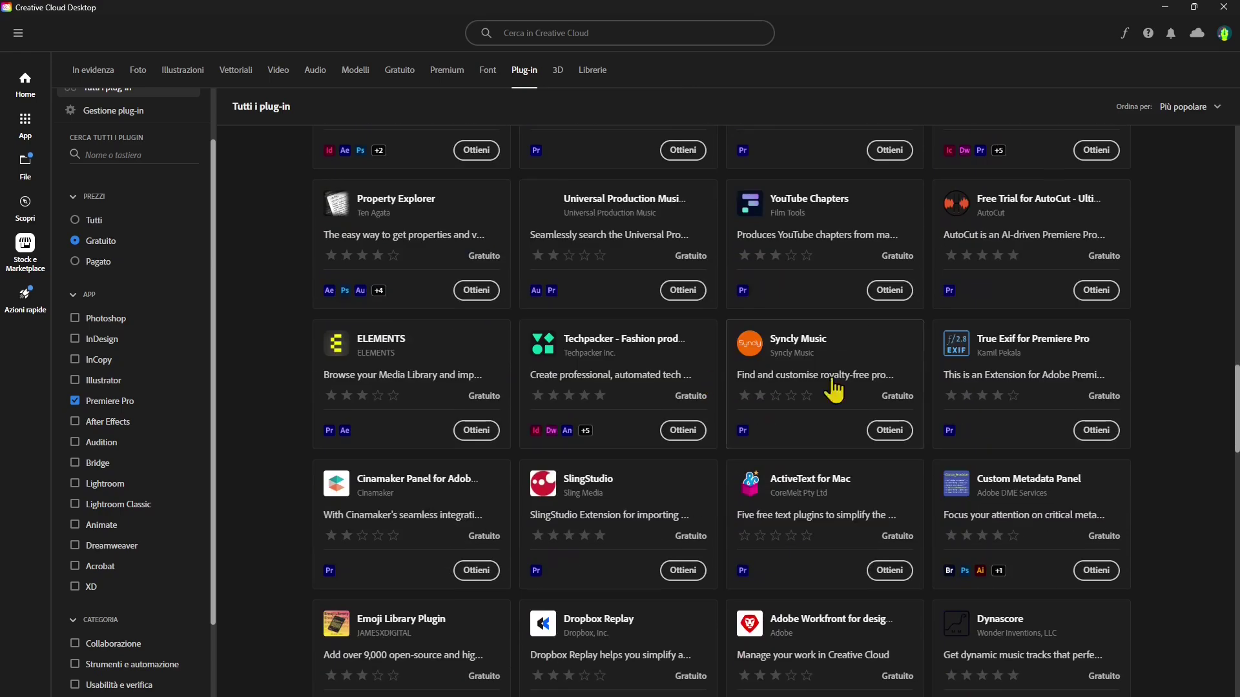
{"action": "left_click_drag", "start_coordinate": [1235, 406], "coordinate": [1234, 161]}
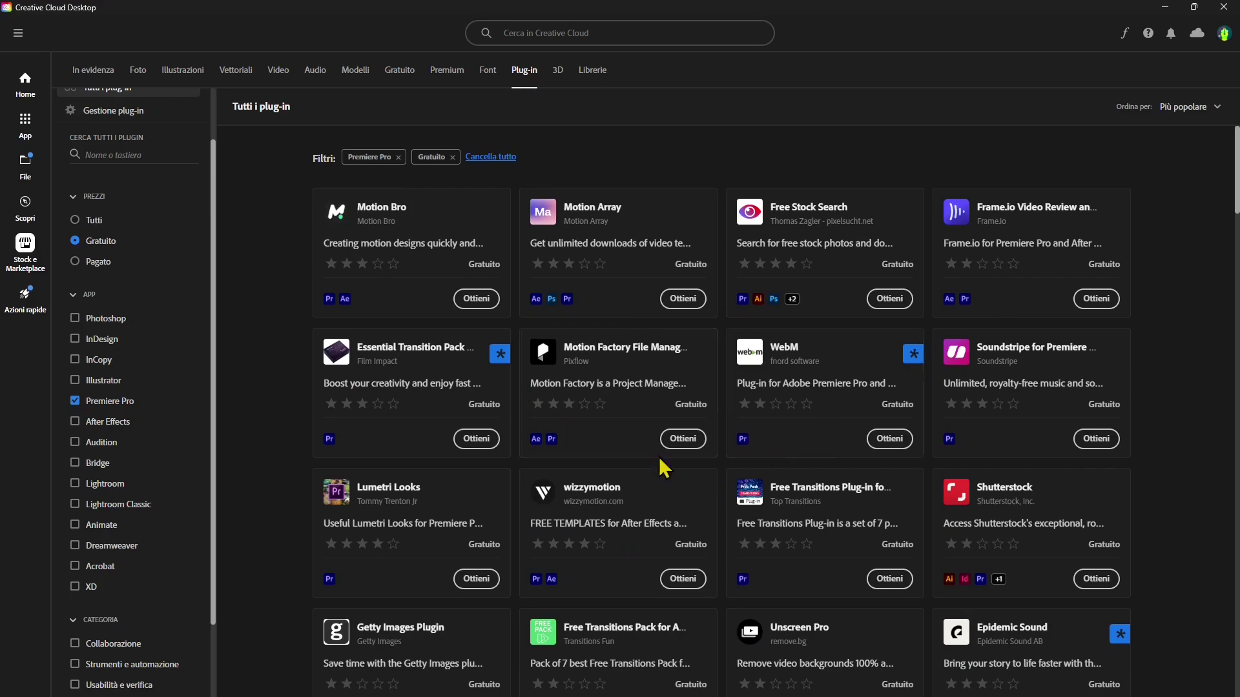
{"action": "scroll", "coordinate": [684, 406], "scroll_direction": "down", "scroll_amount": 3}
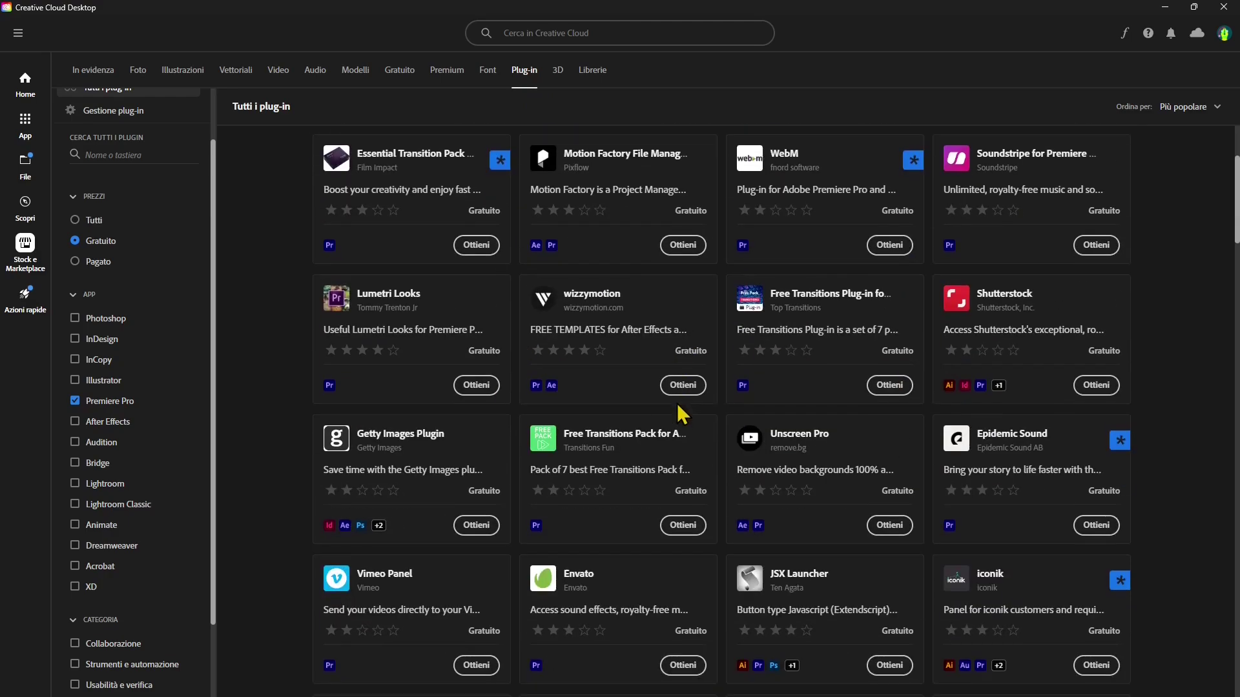
{"action": "scroll", "coordinate": [568, 462], "scroll_direction": "up", "scroll_amount": 3}
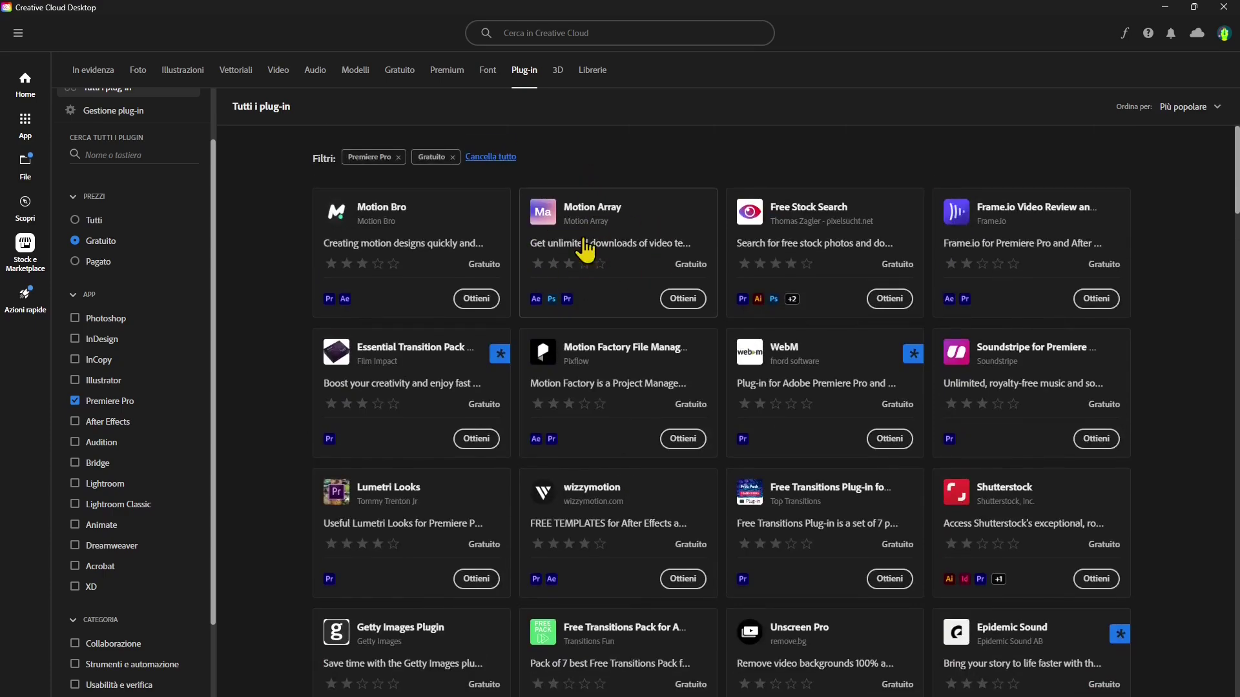
{"action": "scroll", "coordinate": [535, 387], "scroll_direction": "down", "scroll_amount": 3}
{"action": "scroll", "coordinate": [592, 473], "scroll_direction": "down", "scroll_amount": 3}
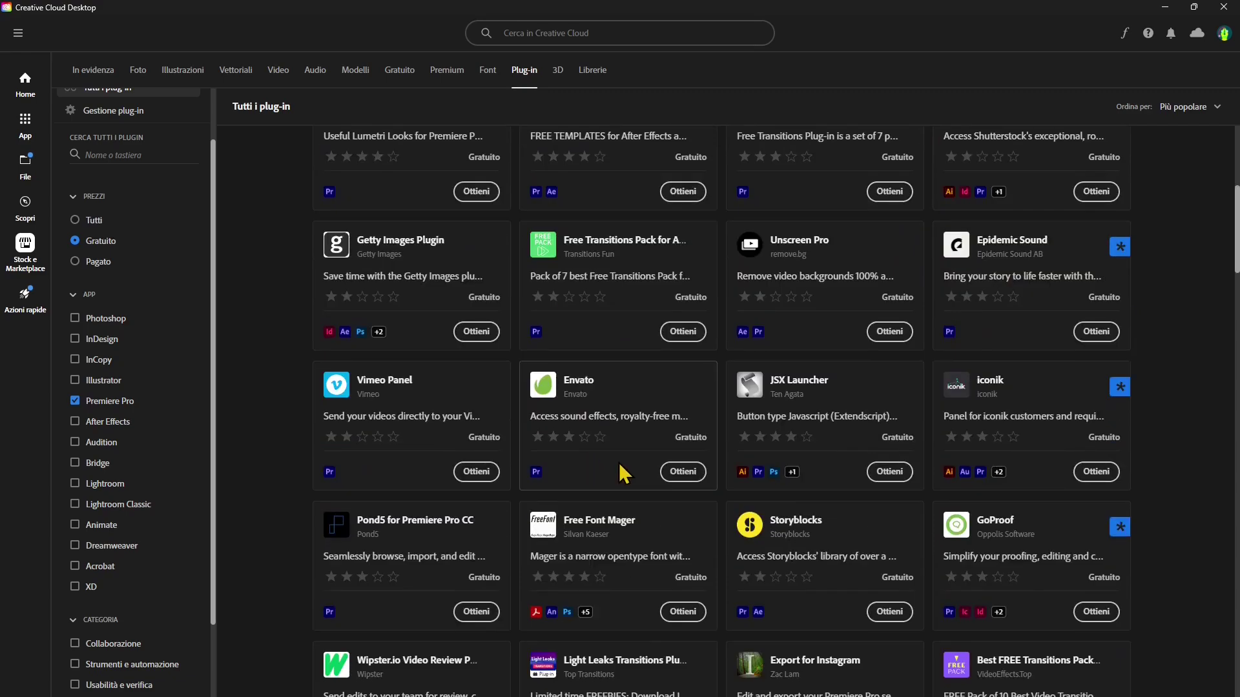
{"action": "scroll", "coordinate": [620, 473], "scroll_direction": "down", "scroll_amount": 2}
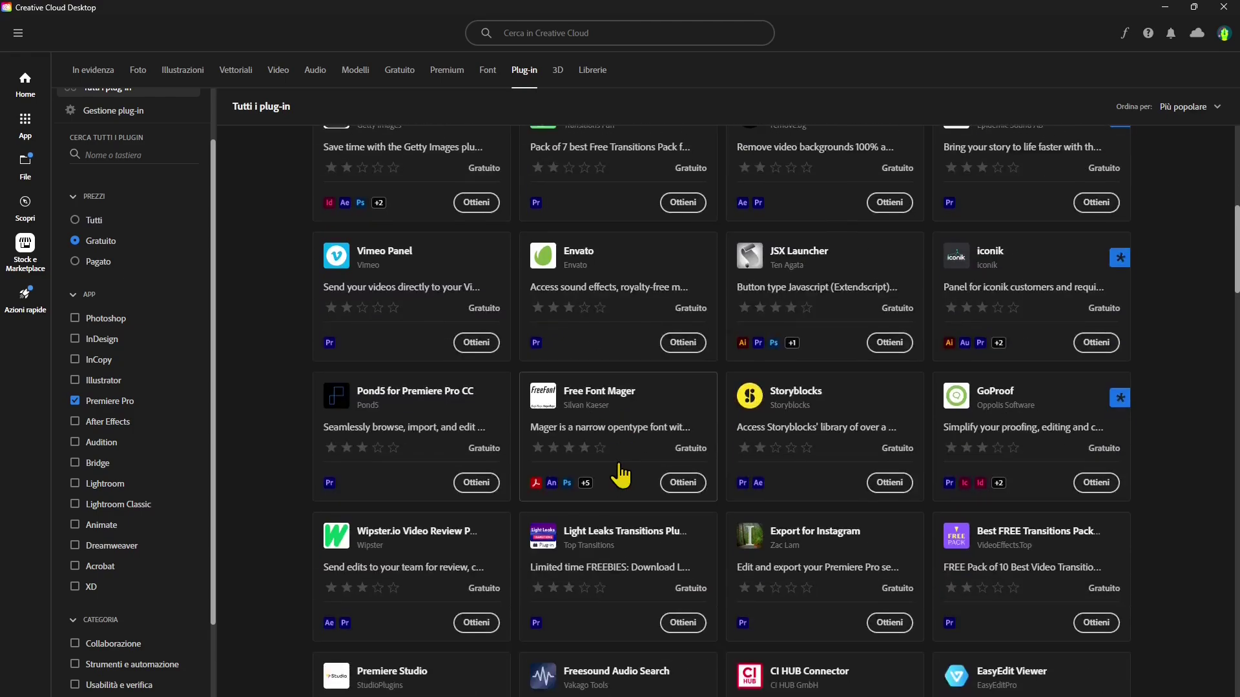
{"action": "scroll", "coordinate": [620, 475], "scroll_direction": "down", "scroll_amount": 3}
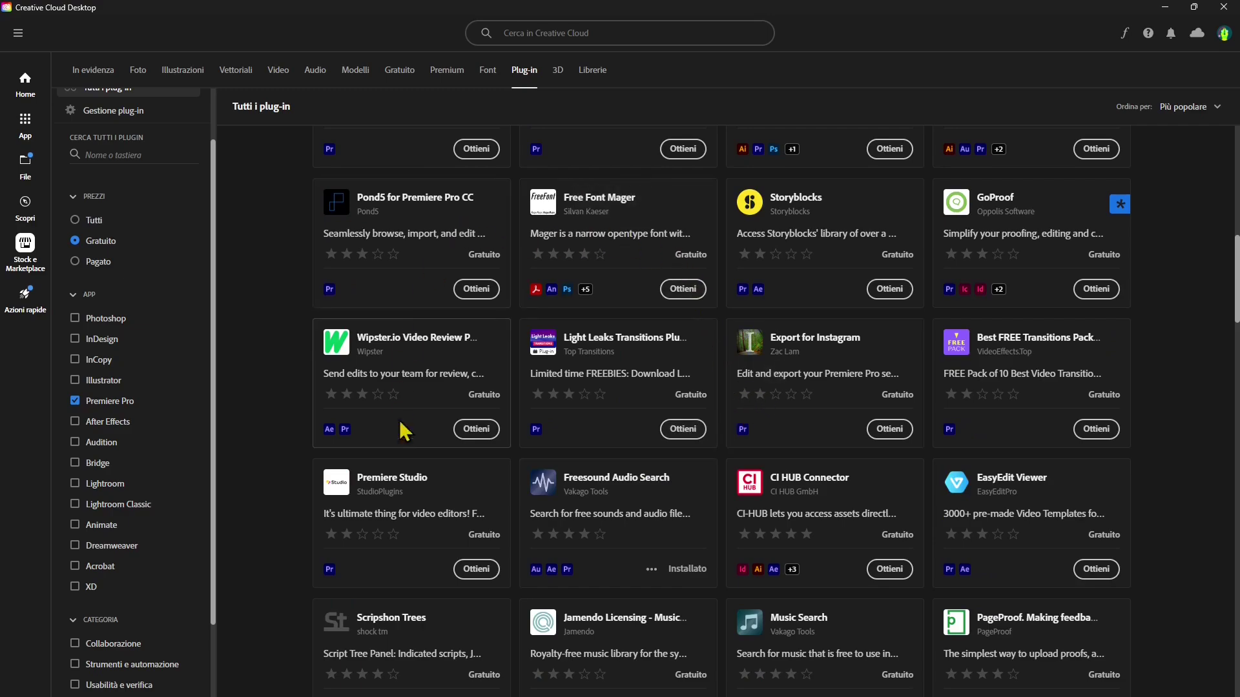
{"action": "scroll", "coordinate": [635, 386], "scroll_direction": "down", "scroll_amount": 2}
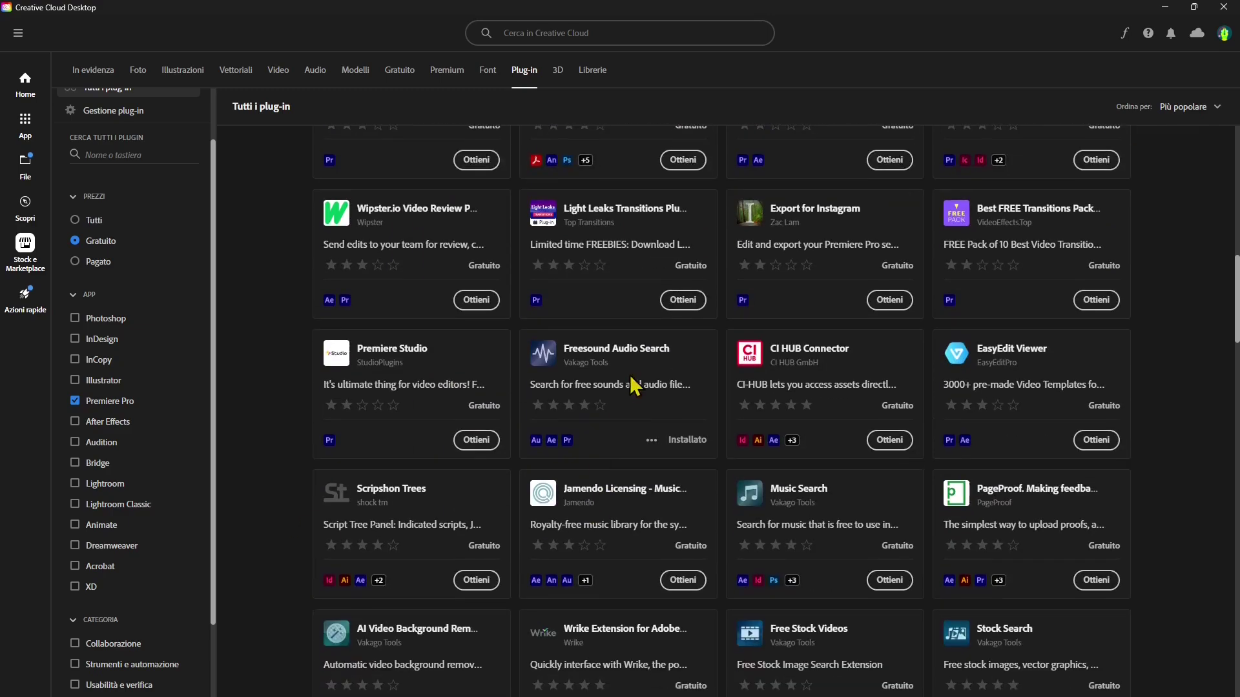
{"action": "scroll", "coordinate": [648, 580], "scroll_direction": "down", "scroll_amount": 2}
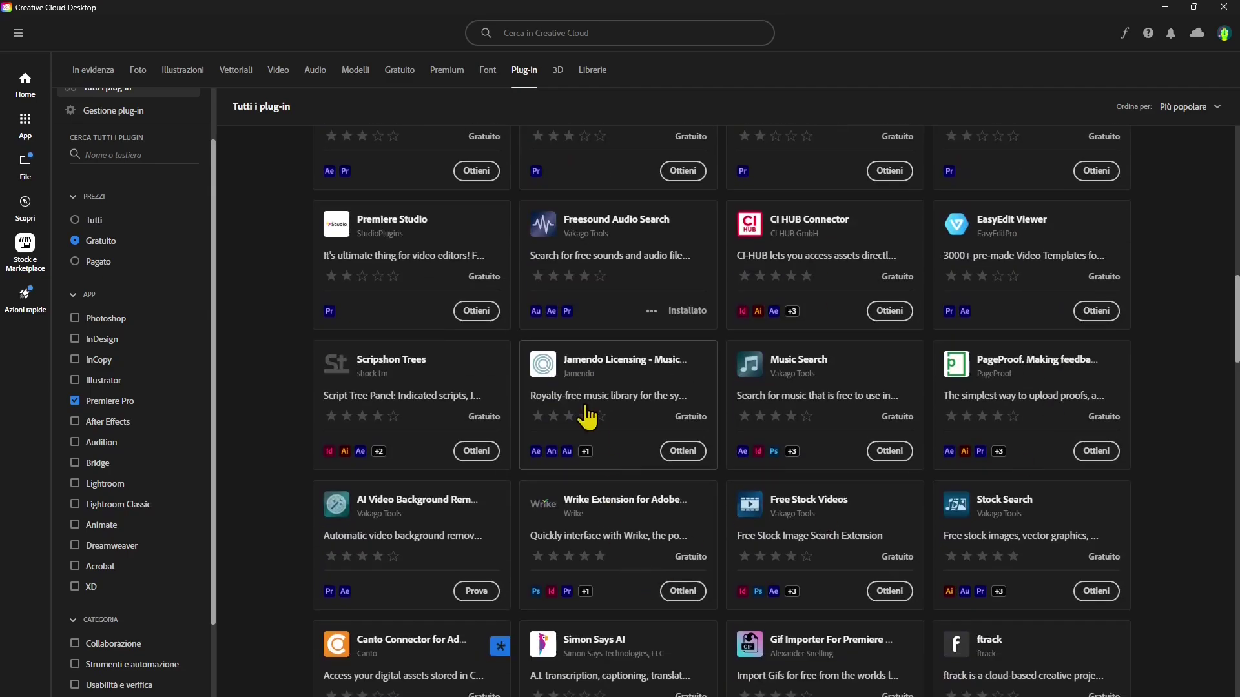
{"action": "scroll", "coordinate": [586, 418], "scroll_direction": "up", "scroll_amount": 5}
{"action": "scroll", "coordinate": [589, 420], "scroll_direction": "up", "scroll_amount": 4}
{"action": "scroll", "coordinate": [589, 420], "scroll_direction": "up", "scroll_amount": 7}
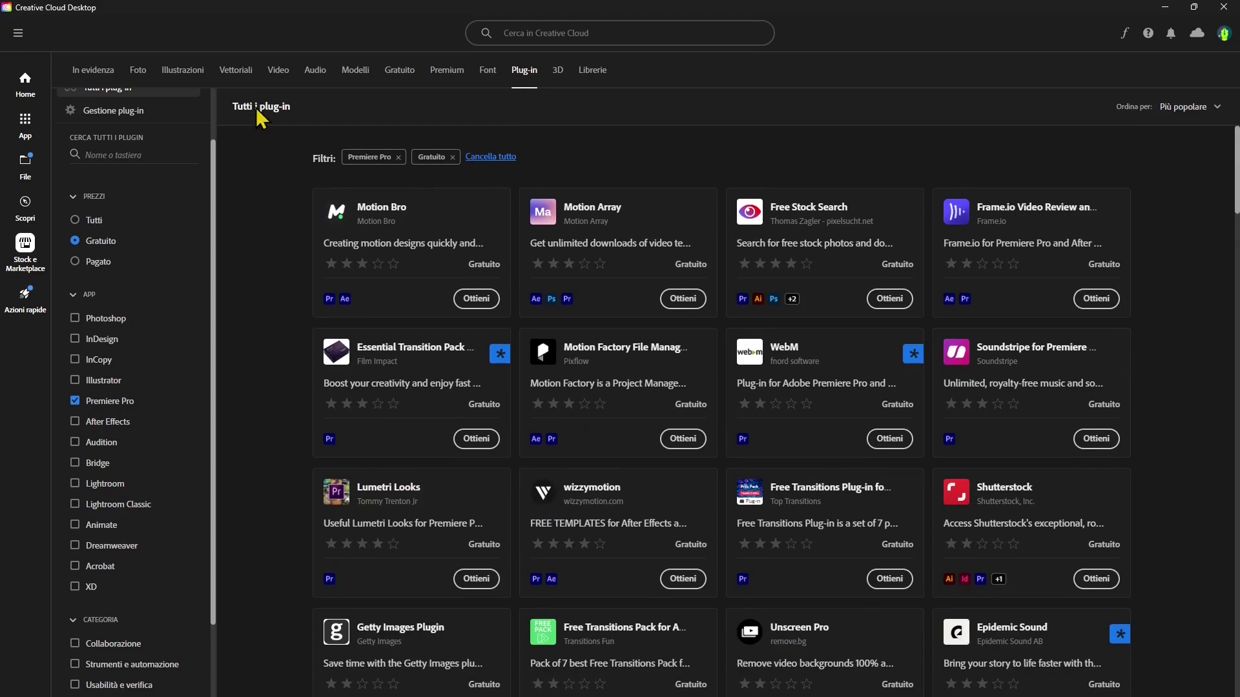
{"action": "scroll", "coordinate": [138, 216], "scroll_direction": "up", "scroll_amount": 1}
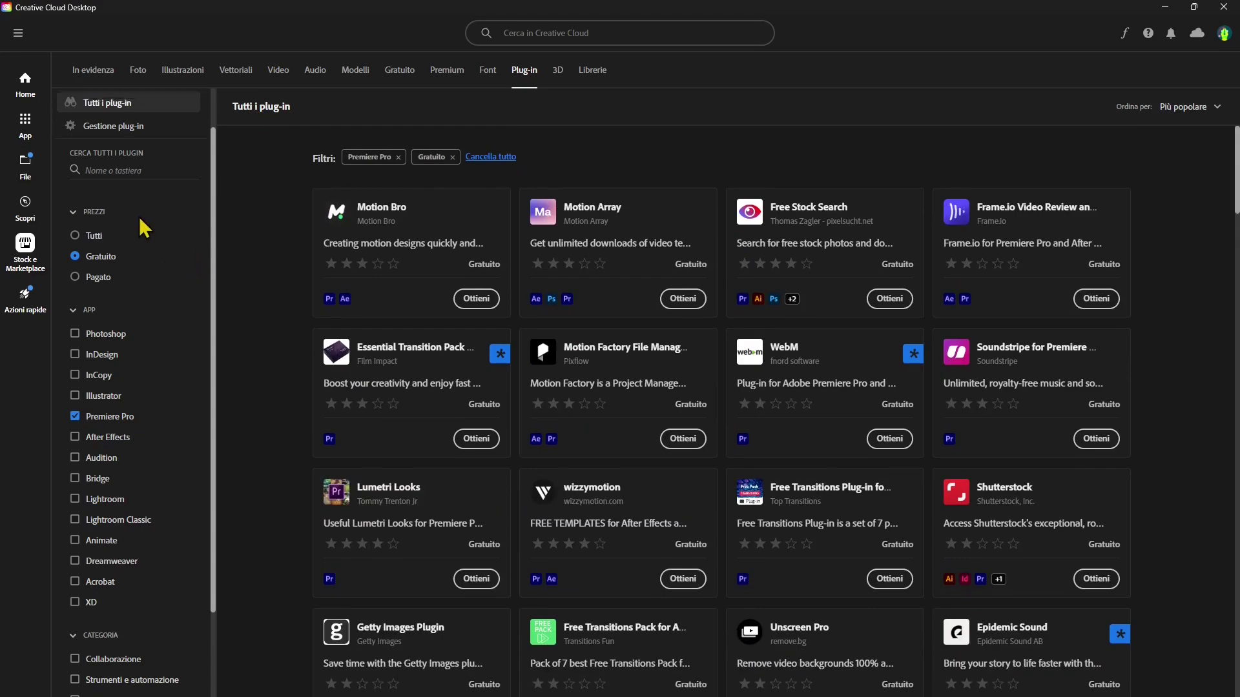
{"action": "scroll", "coordinate": [138, 216], "scroll_direction": "up", "scroll_amount": 3}
Return to Tutti i plug-in, visiting Plug-in in primo piano, and scroll to Free Transitions
{"action": "left_click", "coordinate": [133, 184]}
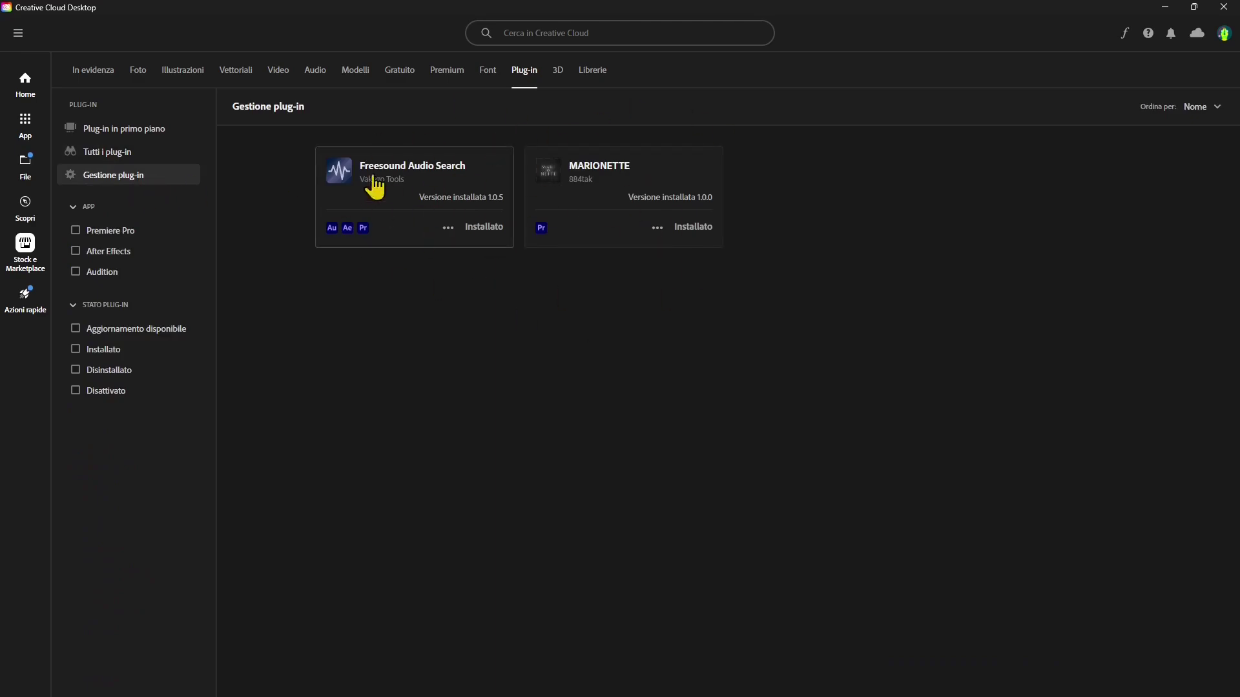
{"action": "left_click", "coordinate": [114, 155]}
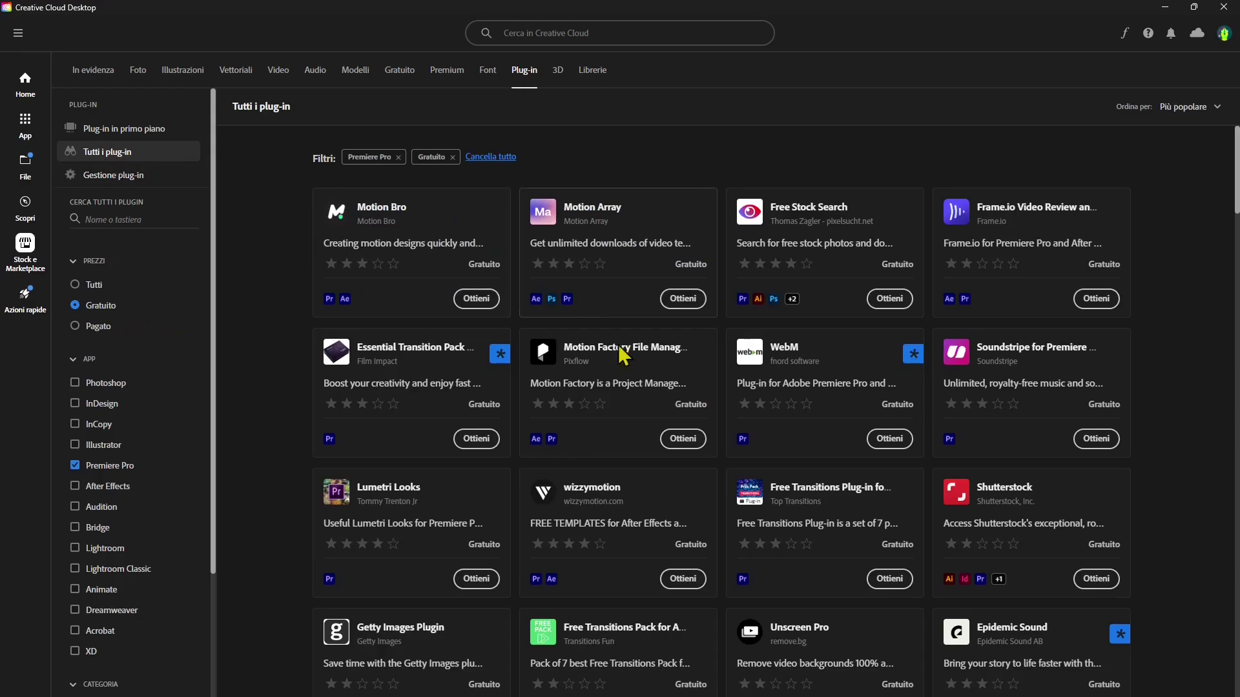
{"action": "left_click", "coordinate": [137, 130]}
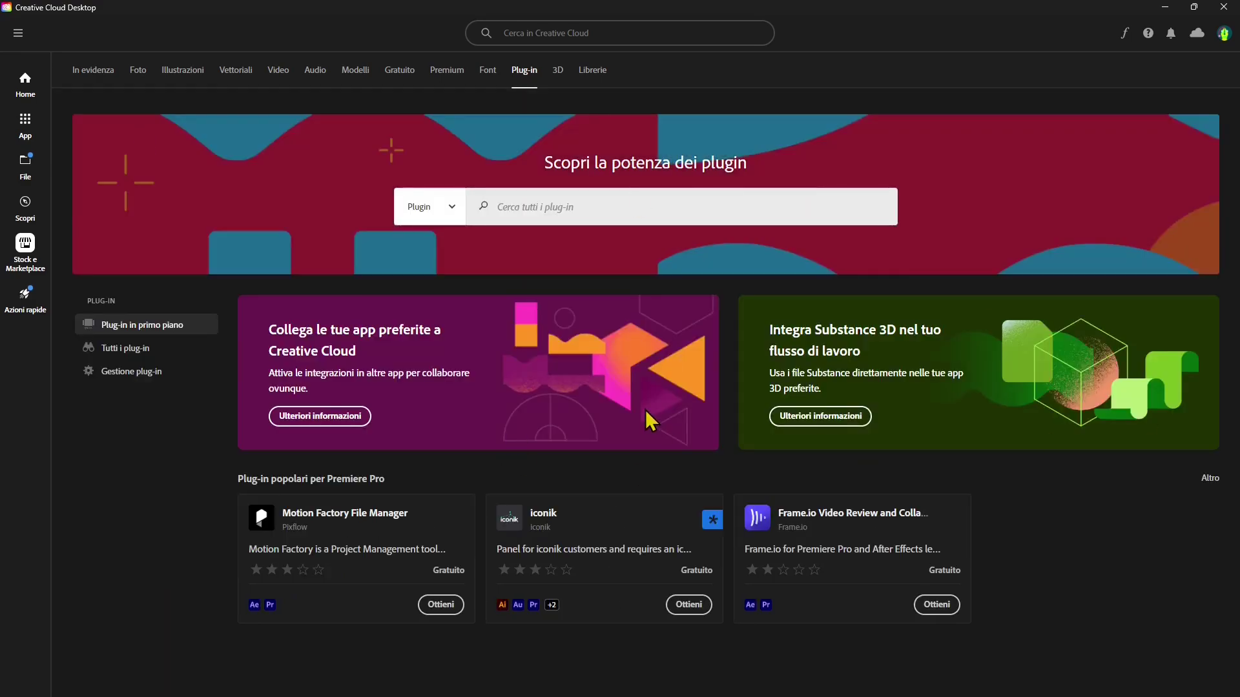
{"action": "left_click", "coordinate": [146, 353]}
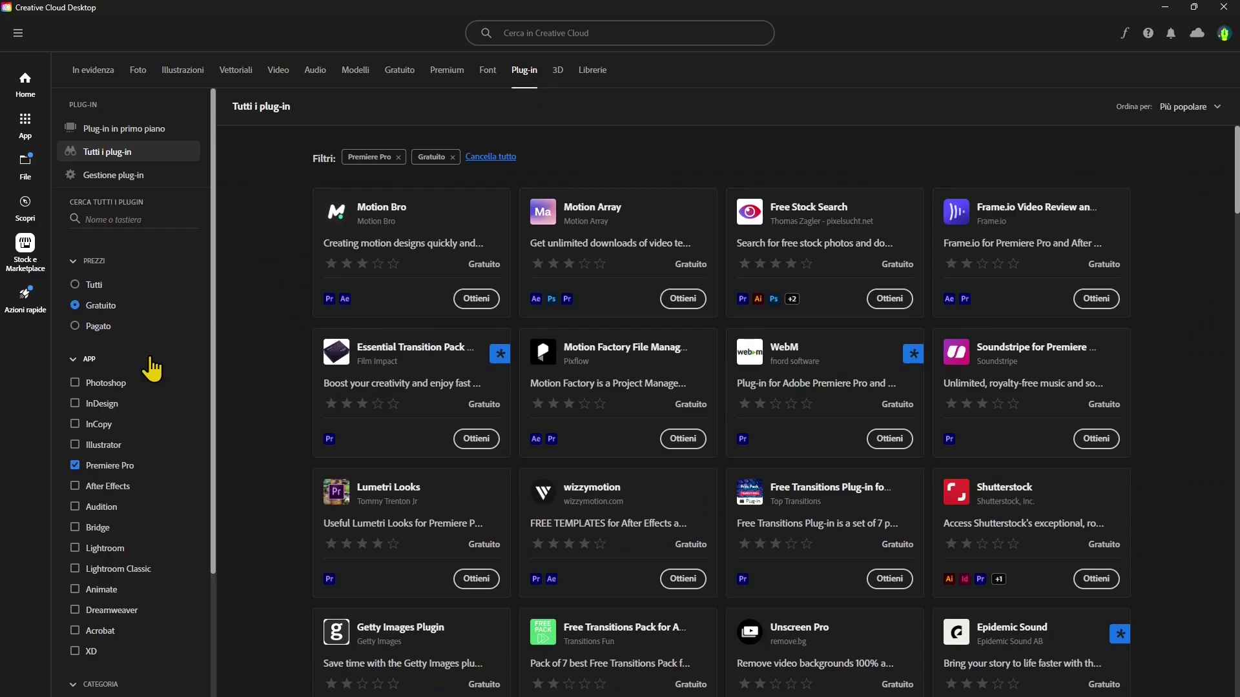
{"action": "scroll", "coordinate": [478, 429], "scroll_direction": "down", "scroll_amount": 3}
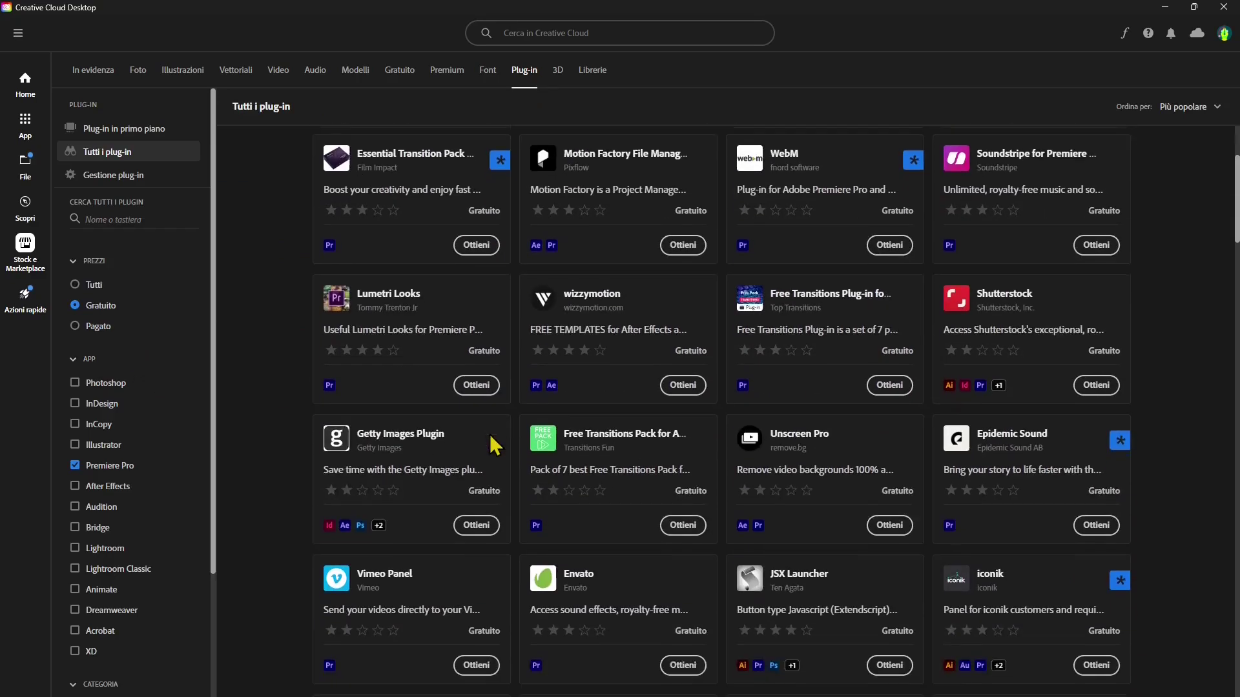
Get the Free Transitions Plug-in with Ottieni and confirm the install with OK
{"action": "left_click", "coordinate": [888, 387]}
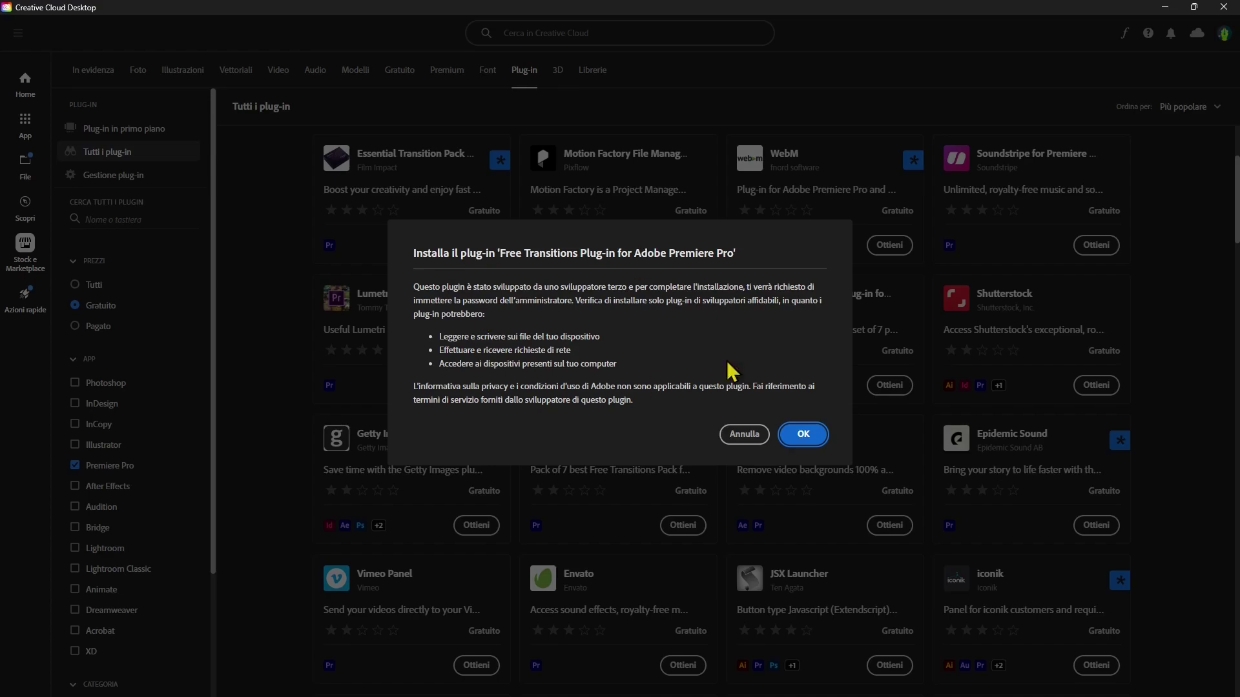
{"action": "left_click", "coordinate": [804, 435]}
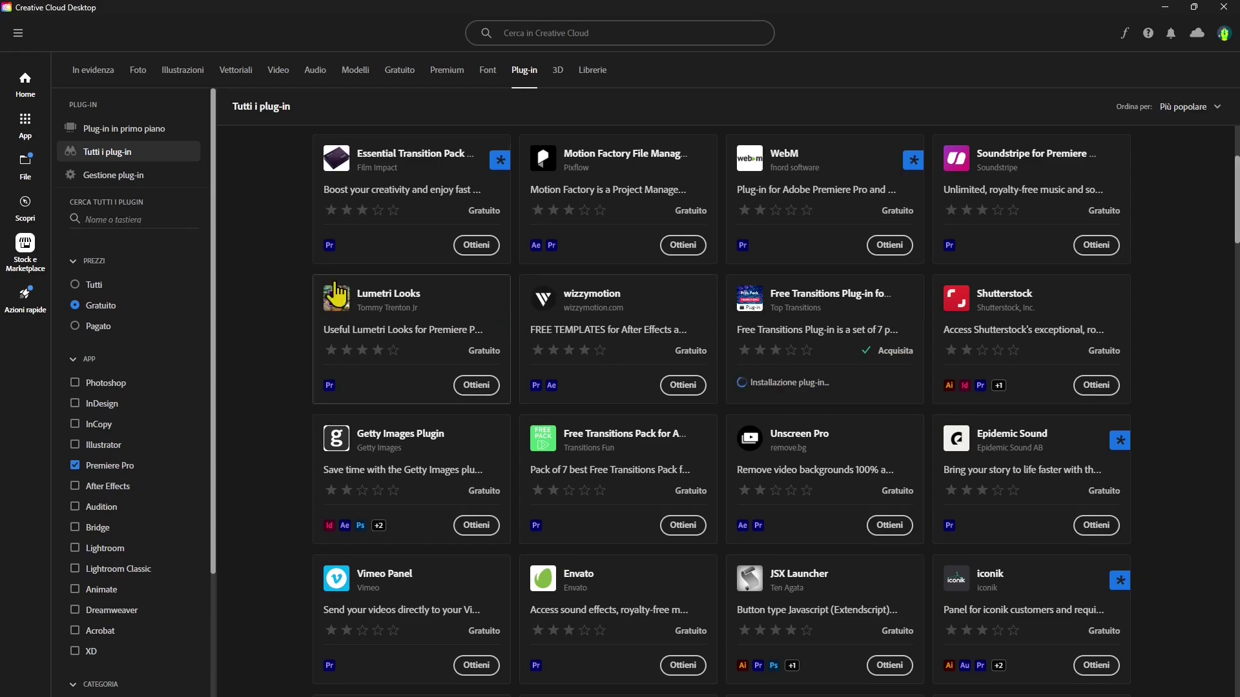
Open the Free Transitions detail page from Gestione plug-in and browse its preview images
{"action": "left_click", "coordinate": [113, 176]}
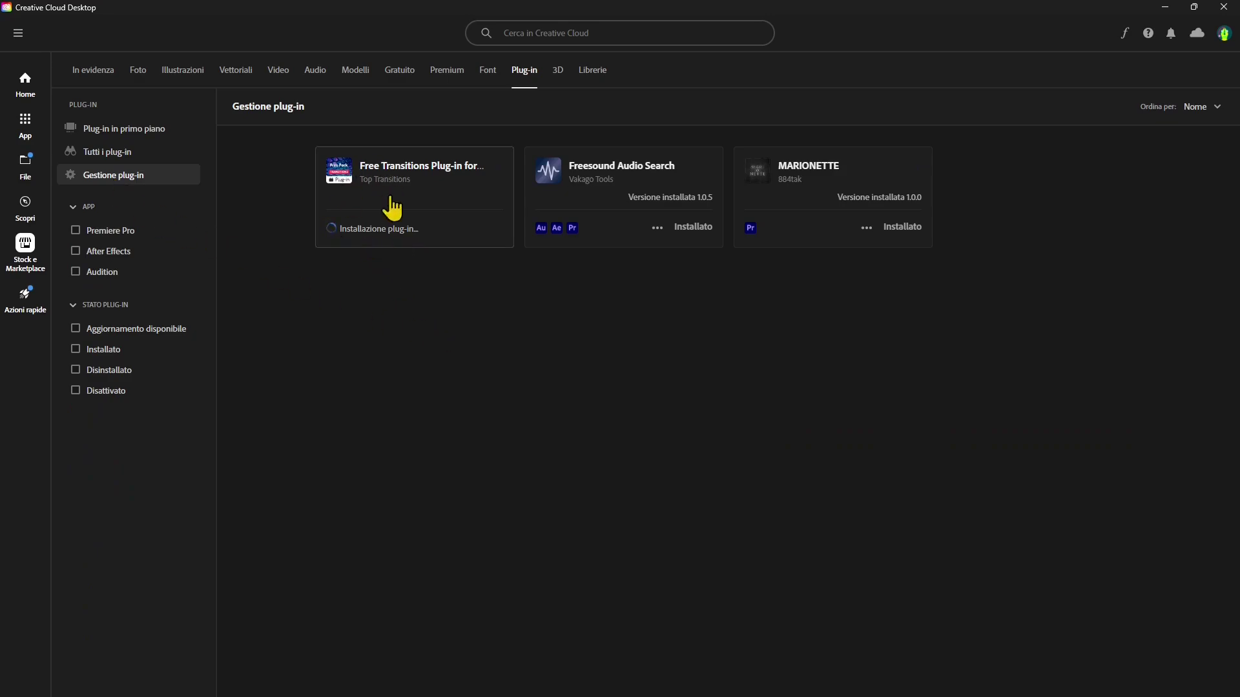
{"action": "left_click", "coordinate": [390, 158]}
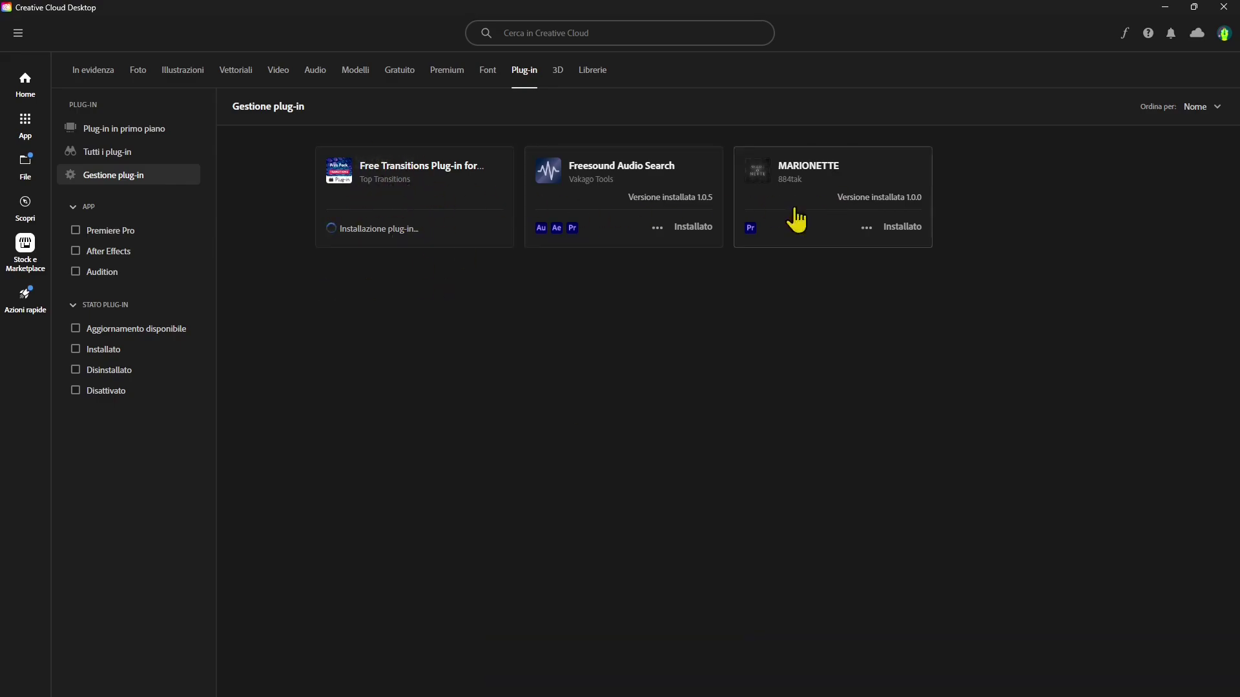
{"action": "left_click", "coordinate": [434, 203]}
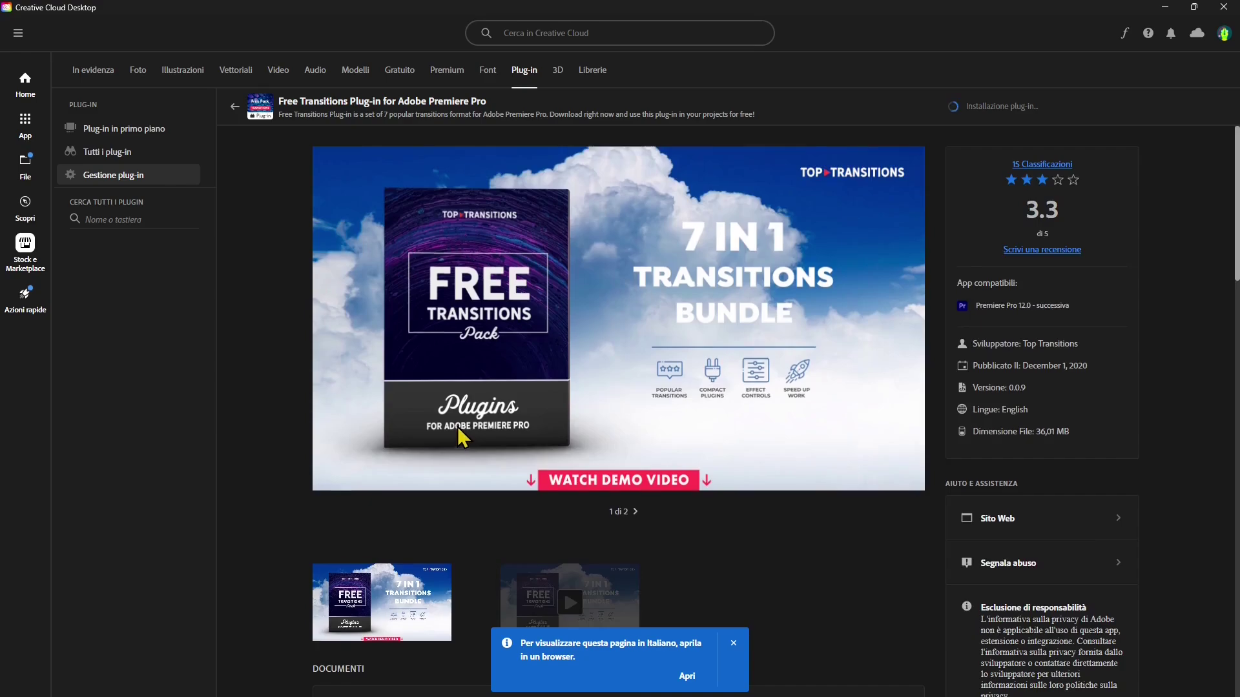
{"action": "scroll", "coordinate": [503, 413], "scroll_direction": "down", "scroll_amount": 2}
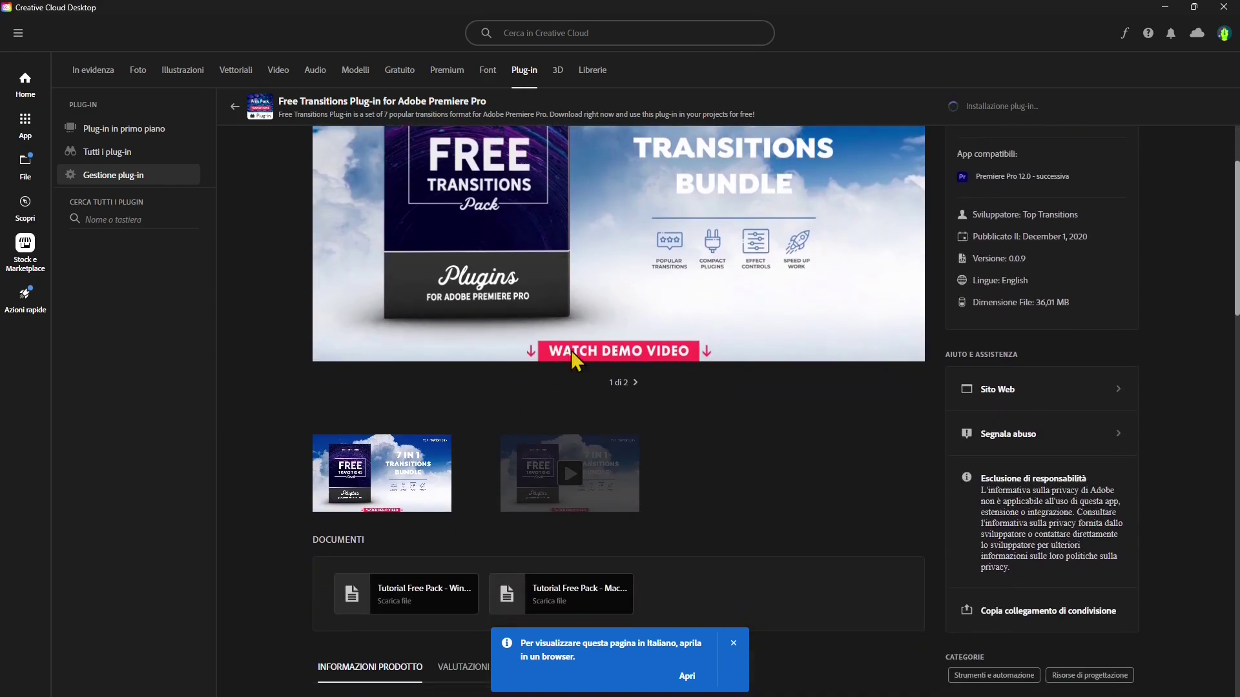
{"action": "left_click", "coordinate": [635, 384]}
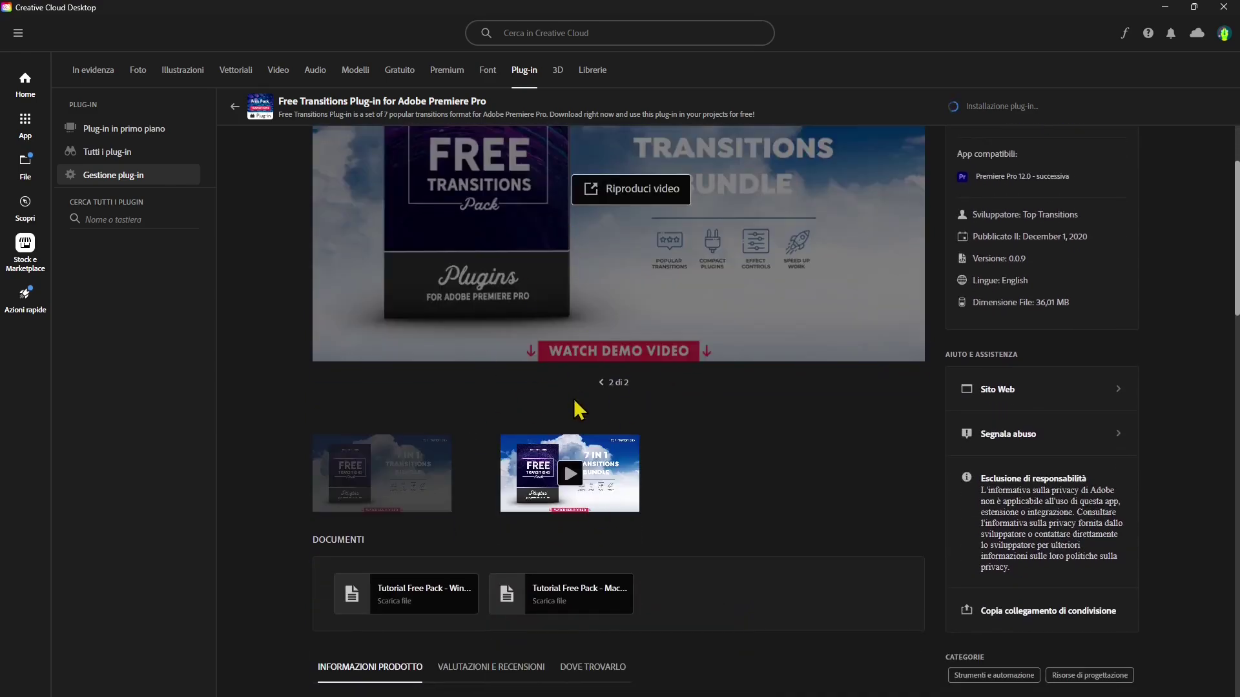
{"action": "scroll", "coordinate": [578, 408], "scroll_direction": "down", "scroll_amount": 3}
{"action": "left_click", "coordinate": [424, 311]}
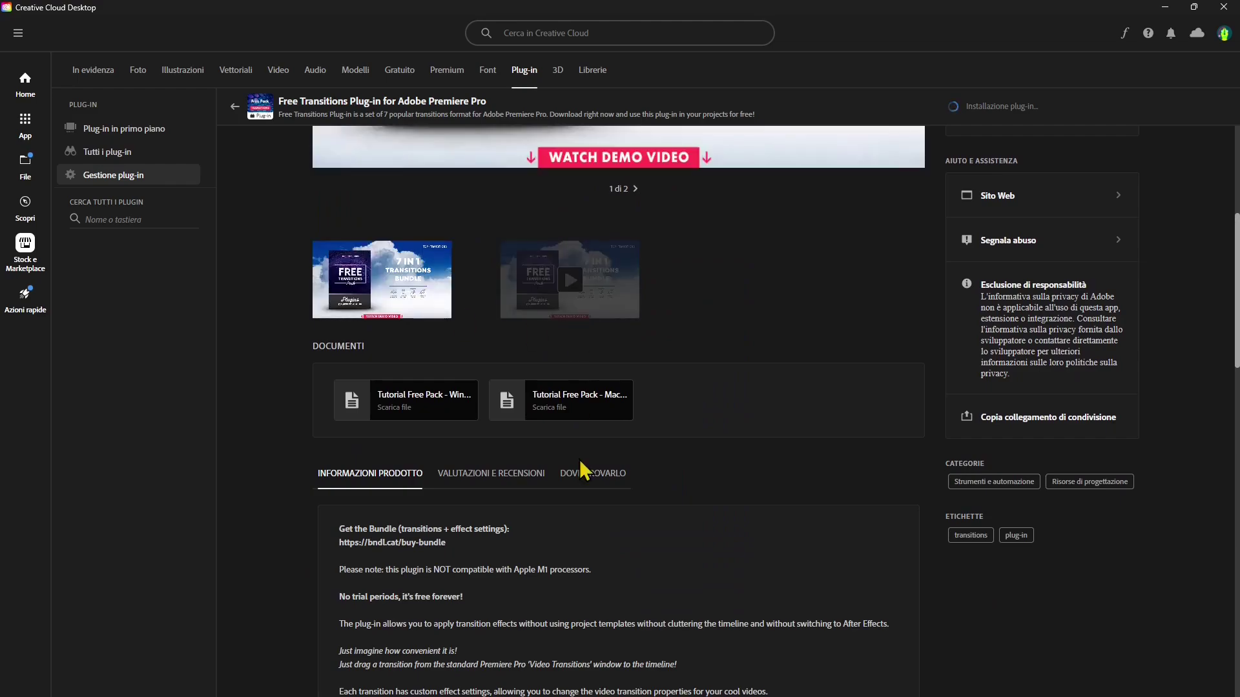
{"action": "scroll", "coordinate": [500, 510], "scroll_direction": "down", "scroll_amount": 2}
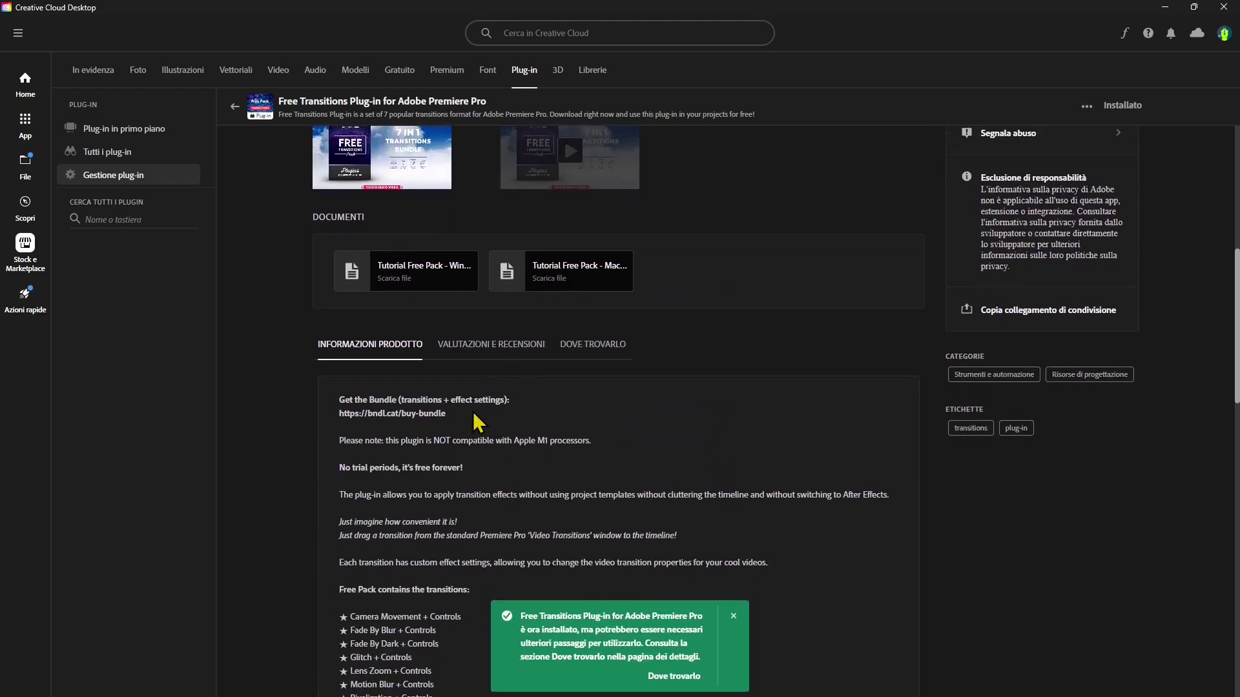
Read the plug-in's reviews and the Dove trovarlo installation and usage steps
{"action": "left_click", "coordinate": [513, 355]}
{"action": "left_click", "coordinate": [576, 354]}
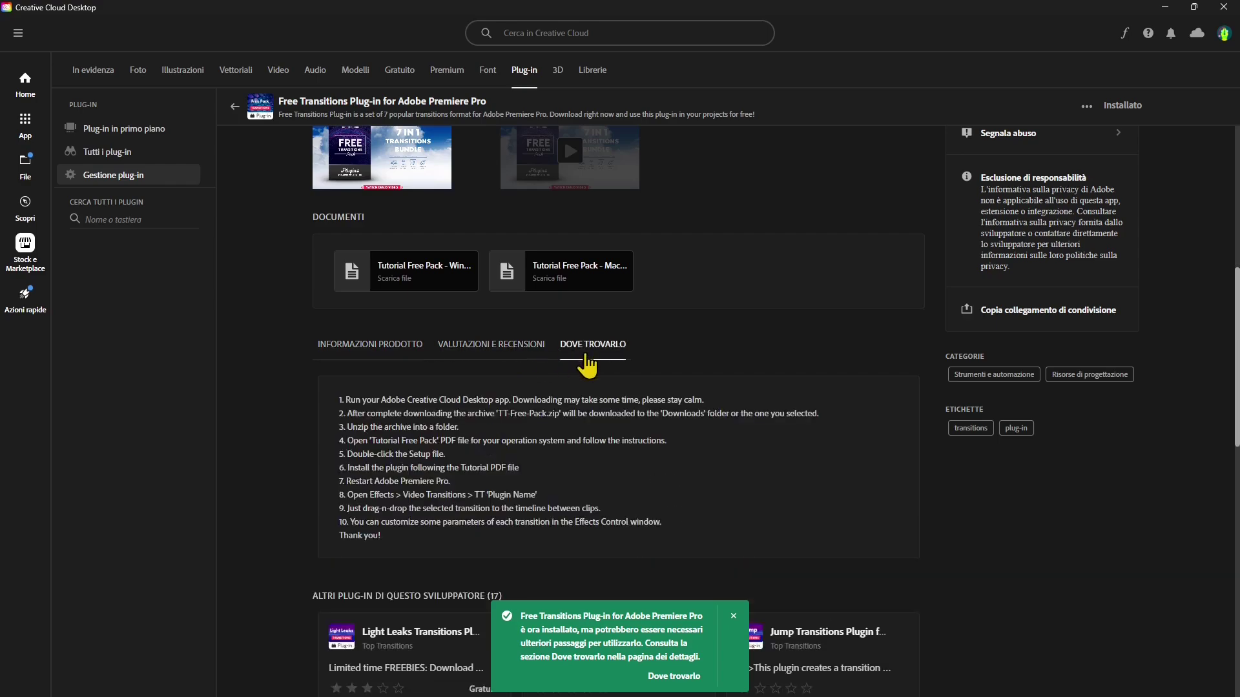
{"action": "left_click_drag", "start_coordinate": [584, 374], "coordinate": [387, 545]}
{"action": "scroll", "coordinate": [387, 452], "scroll_direction": "down", "scroll_amount": 3}
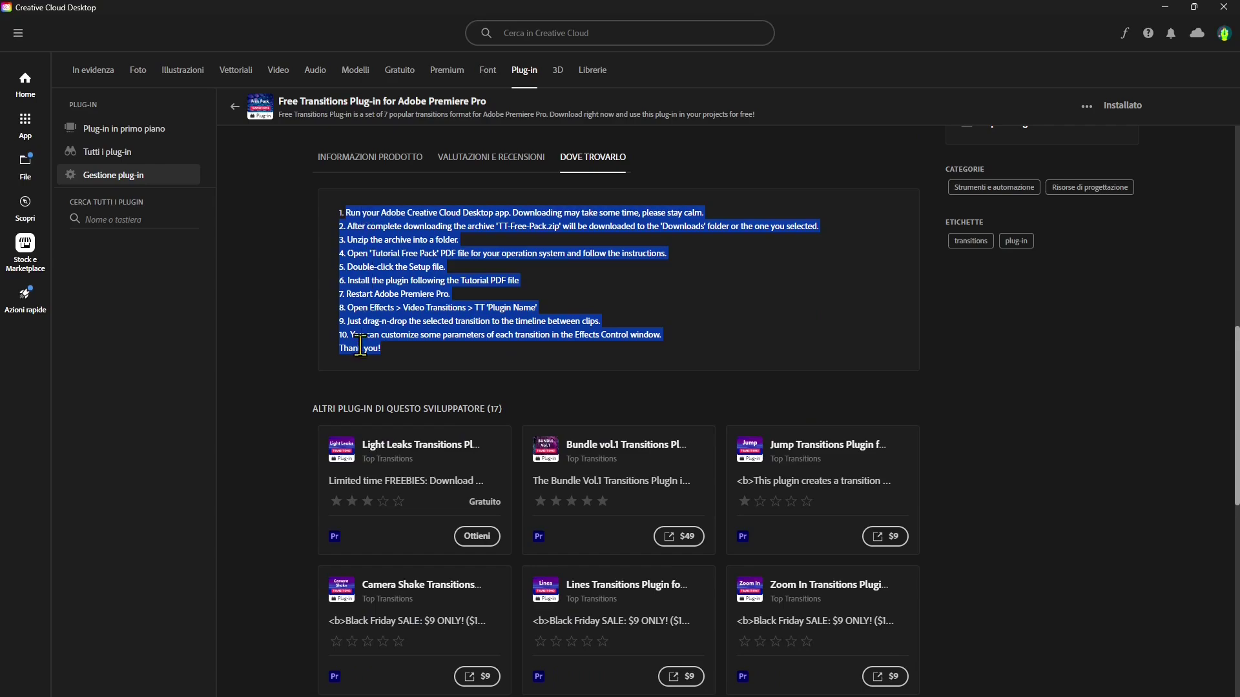
{"action": "left_click", "coordinate": [369, 262]}
{"action": "scroll", "coordinate": [452, 258], "scroll_direction": "up", "scroll_amount": 3}
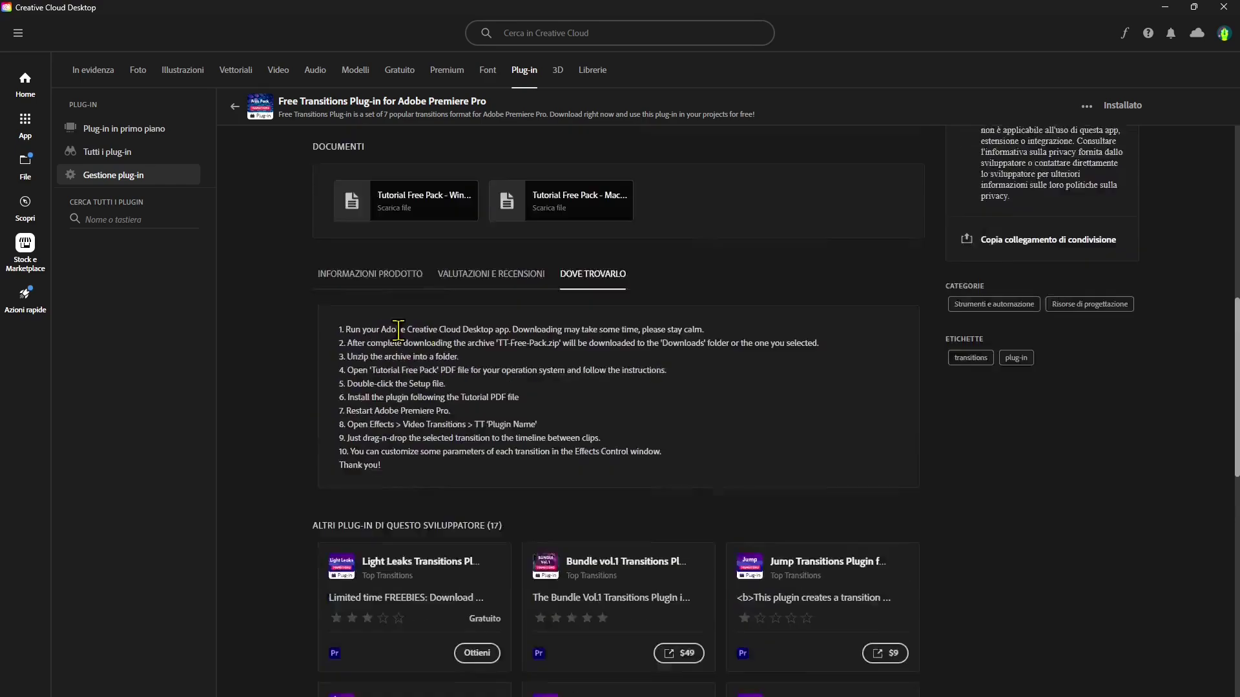
{"action": "scroll", "coordinate": [387, 336], "scroll_direction": "up", "scroll_amount": 2}
{"action": "scroll", "coordinate": [452, 352], "scroll_direction": "up", "scroll_amount": 3}
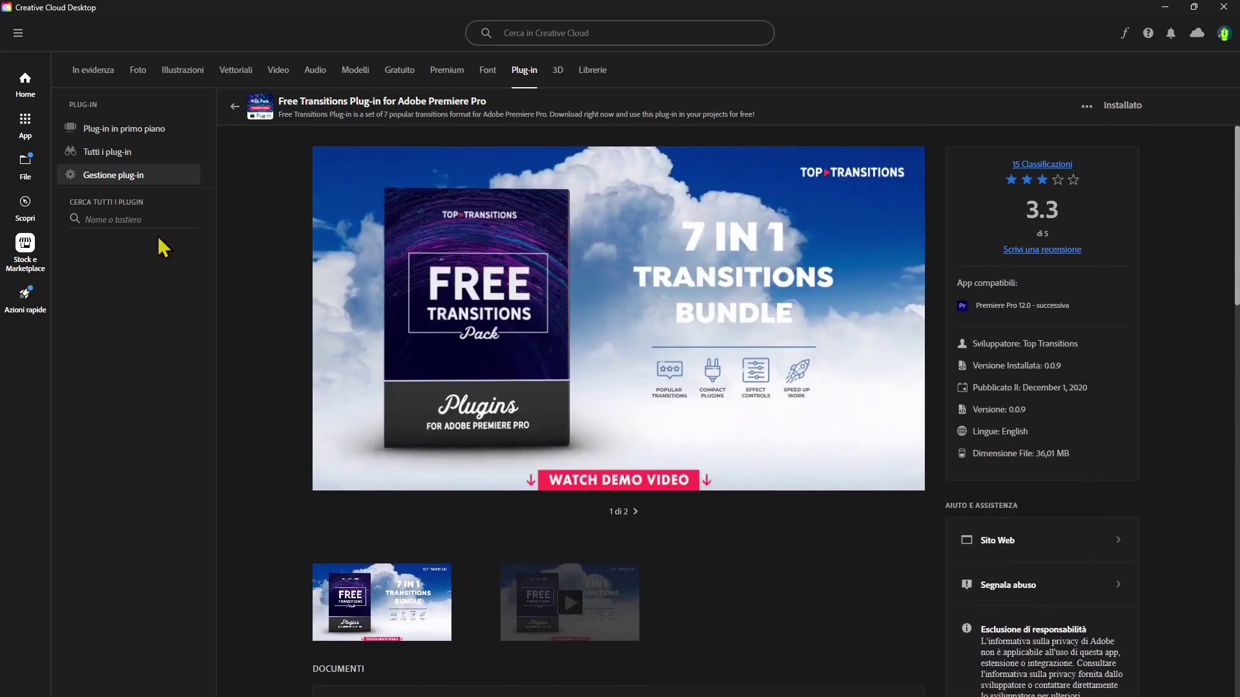
Return to Gestione plug-in and close Creative Cloud Desktop
{"action": "left_click", "coordinate": [122, 153]}
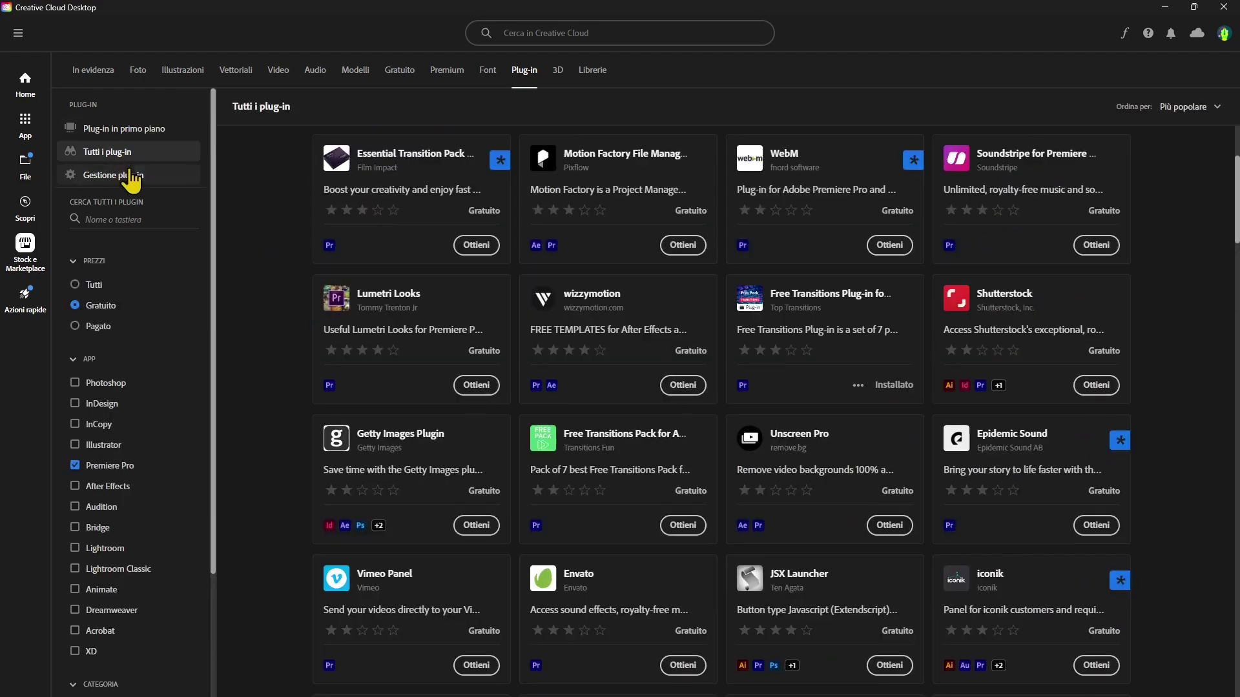
{"action": "left_click", "coordinate": [123, 176]}
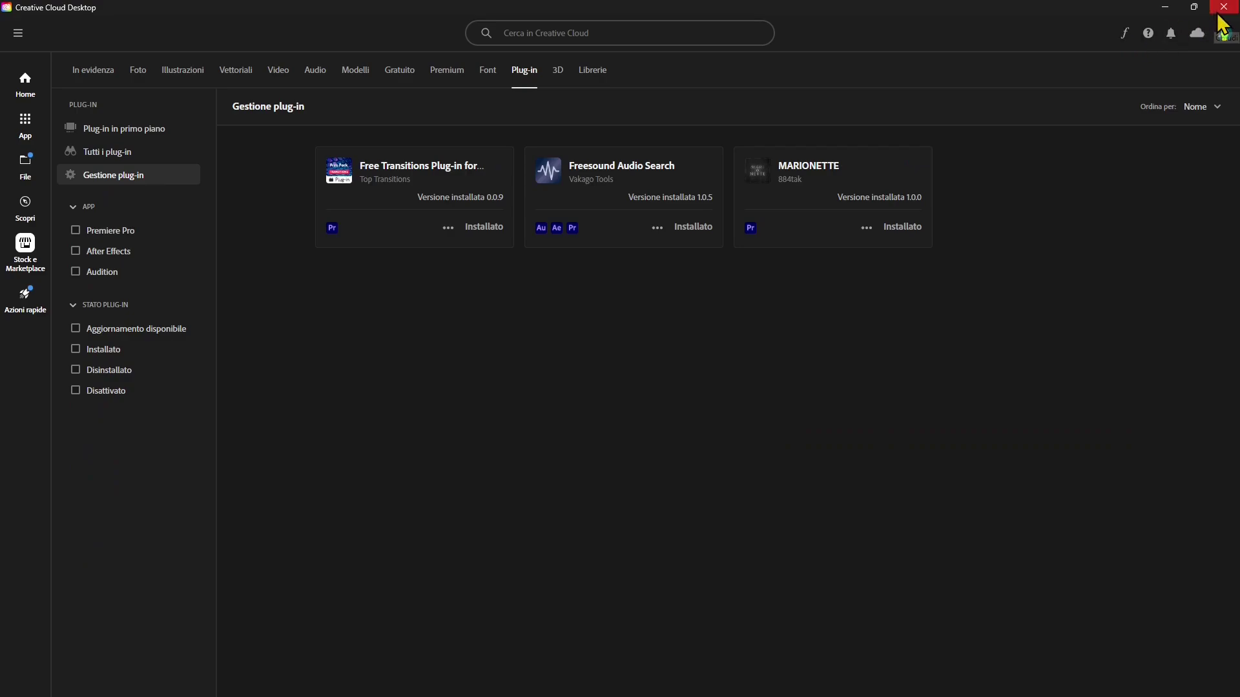
{"action": "left_click", "coordinate": [1218, 14]}
Extract the tt-free-pack archive in Downloads with Estrai tutto
{"action": "left_click", "coordinate": [302, 247]}
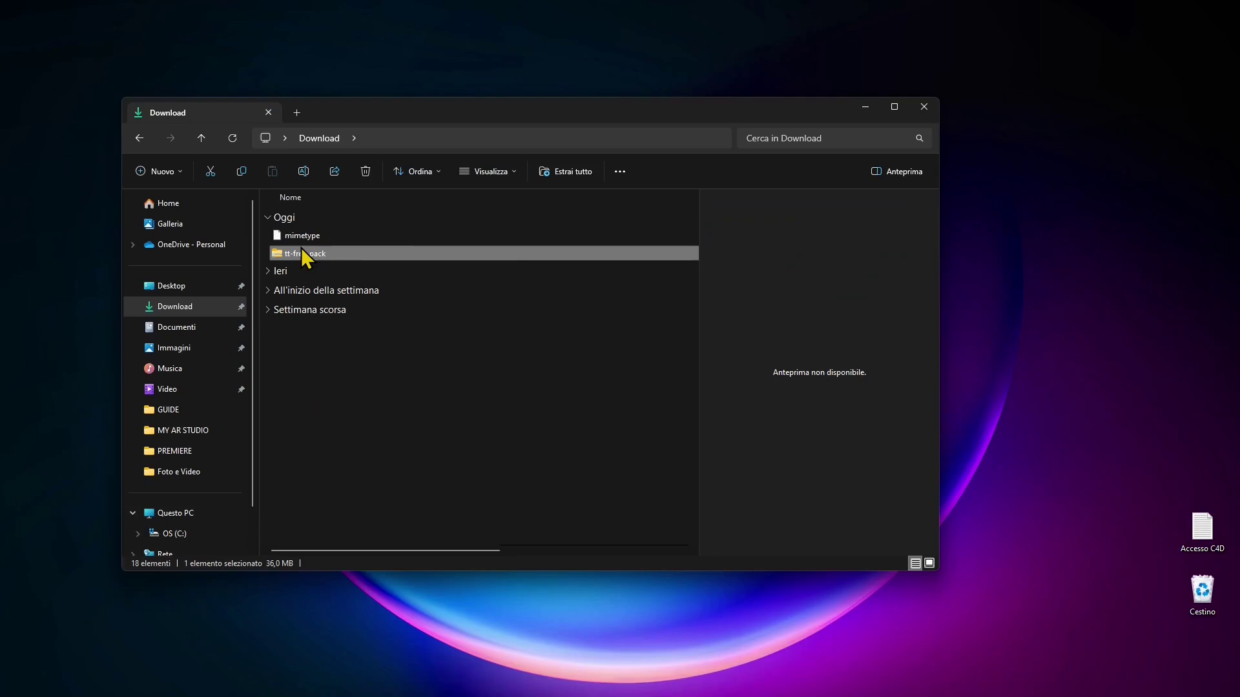
{"action": "right_click", "coordinate": [301, 247]}
{"action": "left_click", "coordinate": [355, 391]}
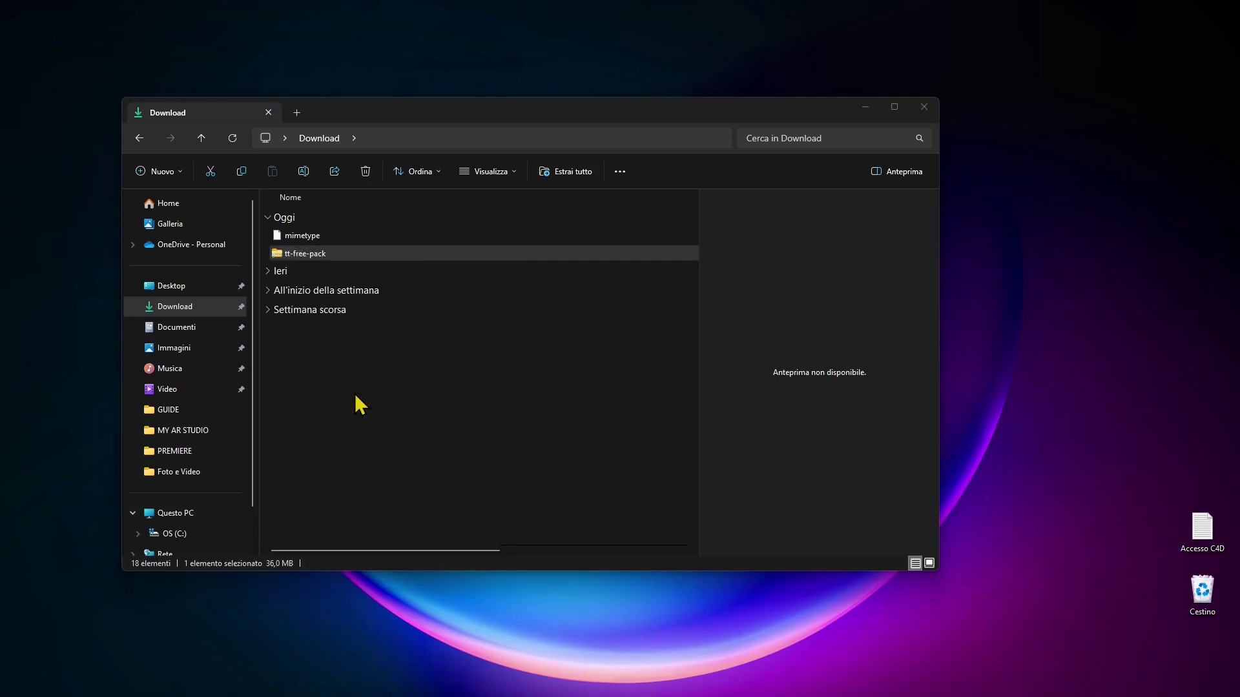
{"action": "left_click", "coordinate": [739, 482]}
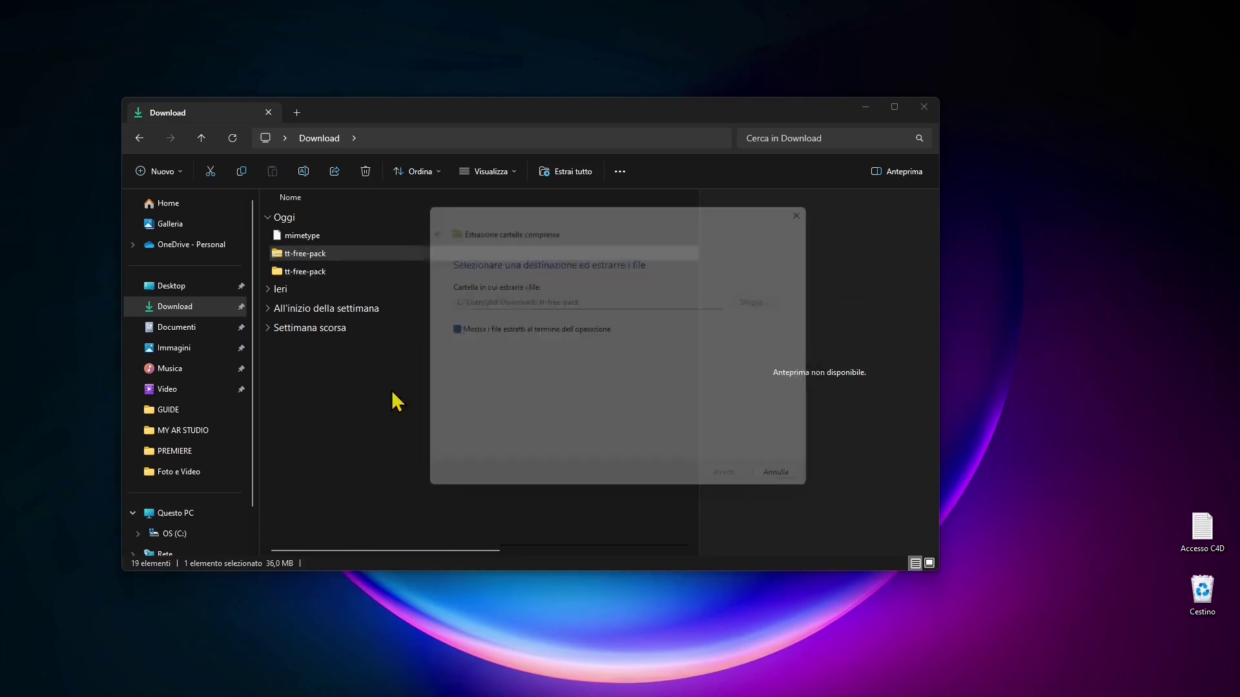
Open TT-Free-Pack > For Windows and launch TT-Free-Pack-windows-0.0.9
{"action": "left_click", "coordinate": [303, 253]}
{"action": "double_click", "coordinate": [304, 253]}
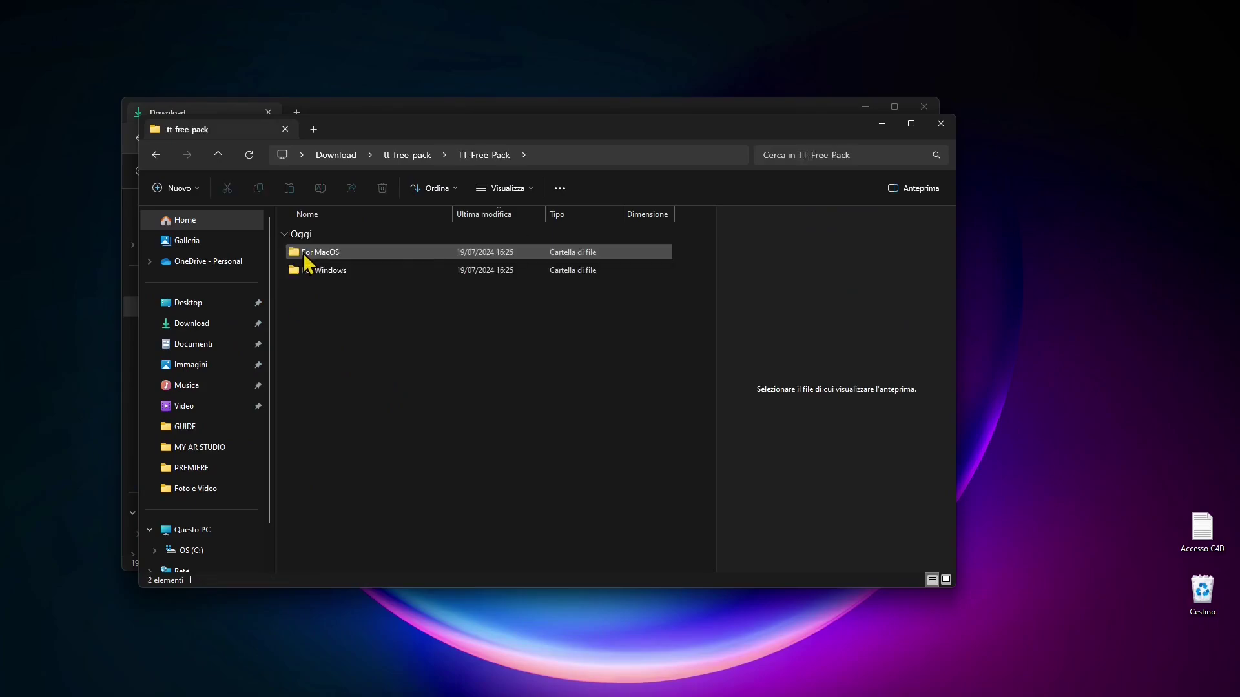
{"action": "left_click", "coordinate": [314, 277]}
{"action": "double_click", "coordinate": [334, 269]}
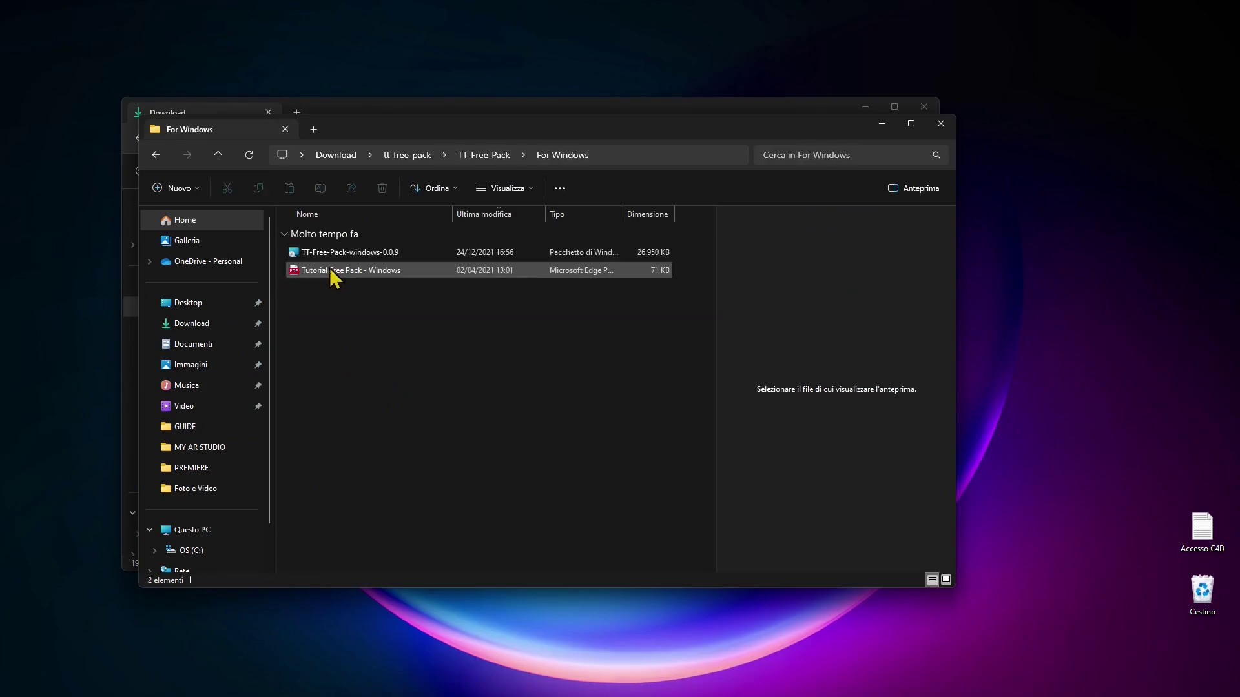
{"action": "left_click", "coordinate": [400, 255]}
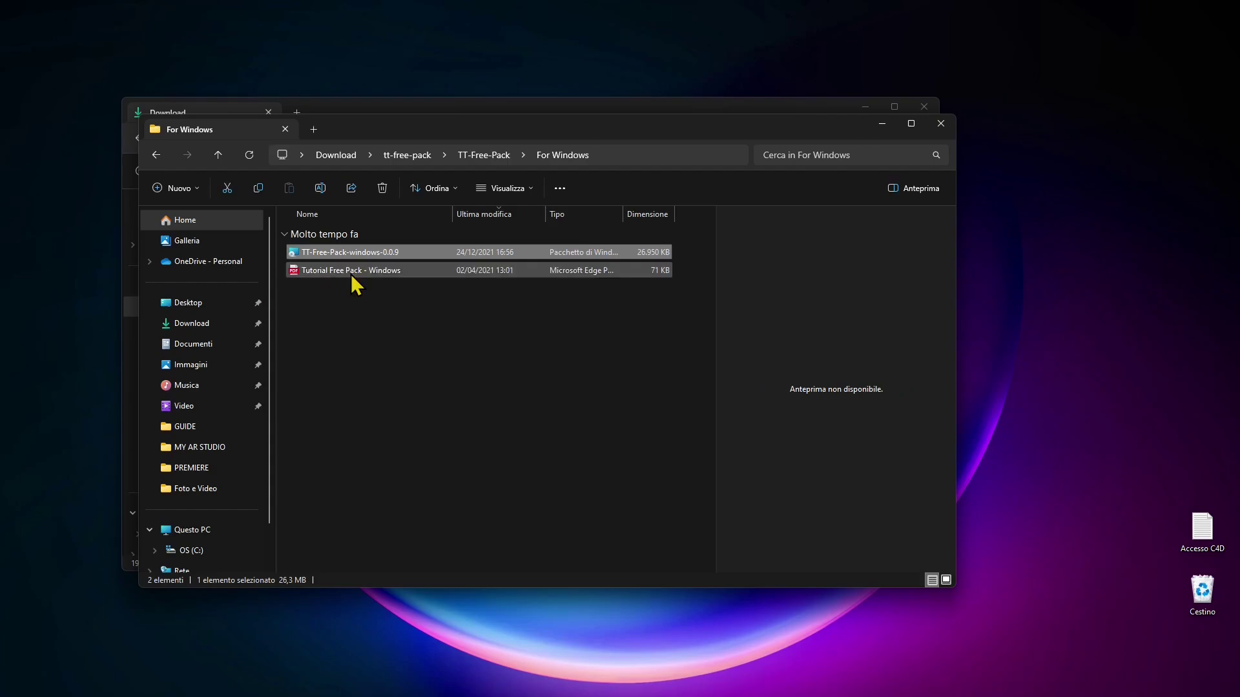
{"action": "double_click", "coordinate": [362, 256]}
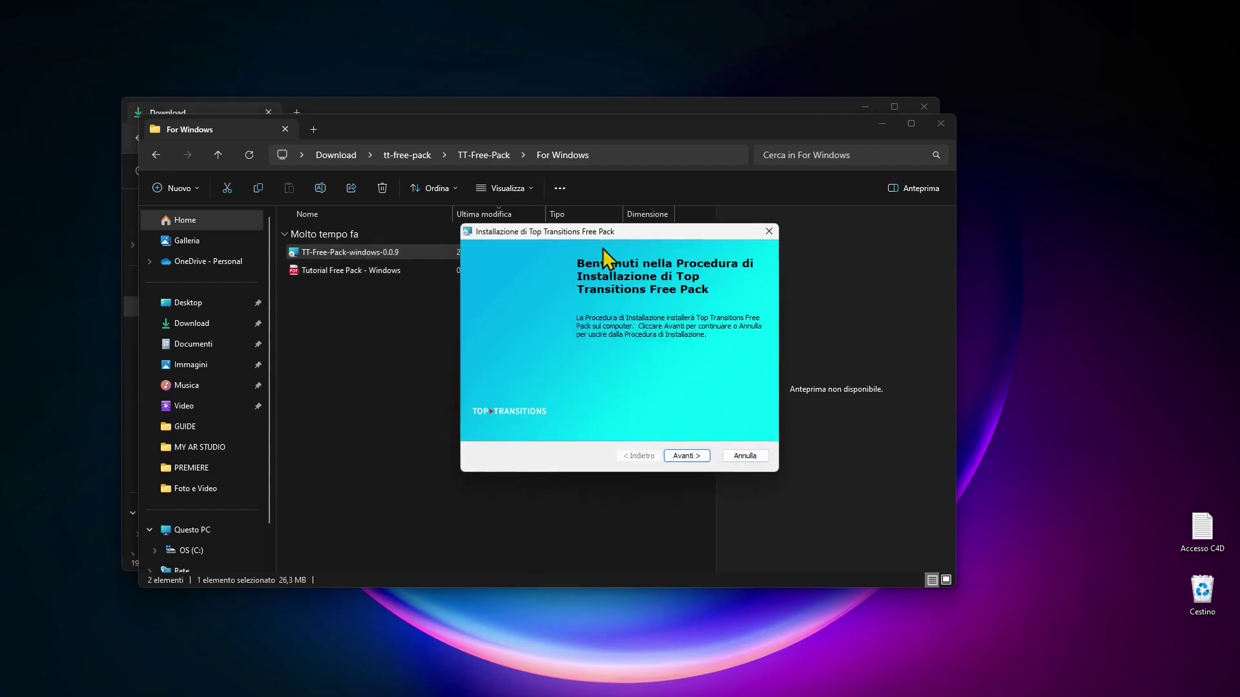
Install the Free Pack via Avanti, Installa and Termina, then select the Windows tutorial file
{"action": "left_click", "coordinate": [706, 458]}
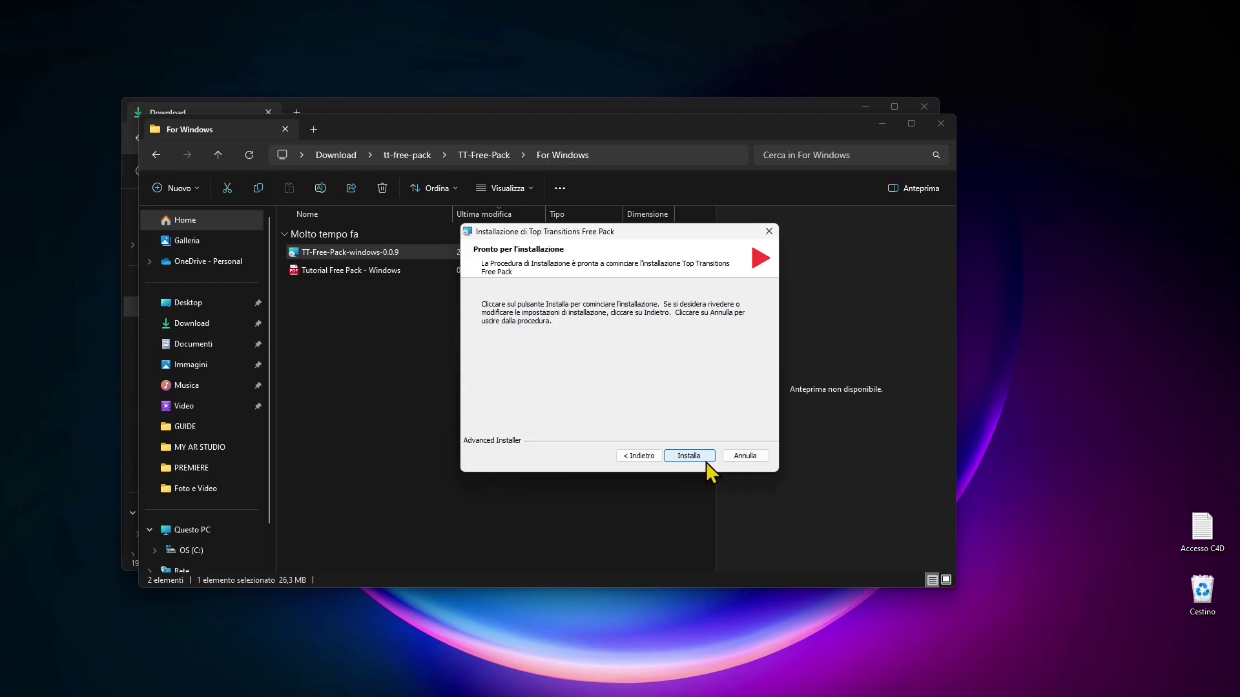
{"action": "left_click", "coordinate": [706, 460]}
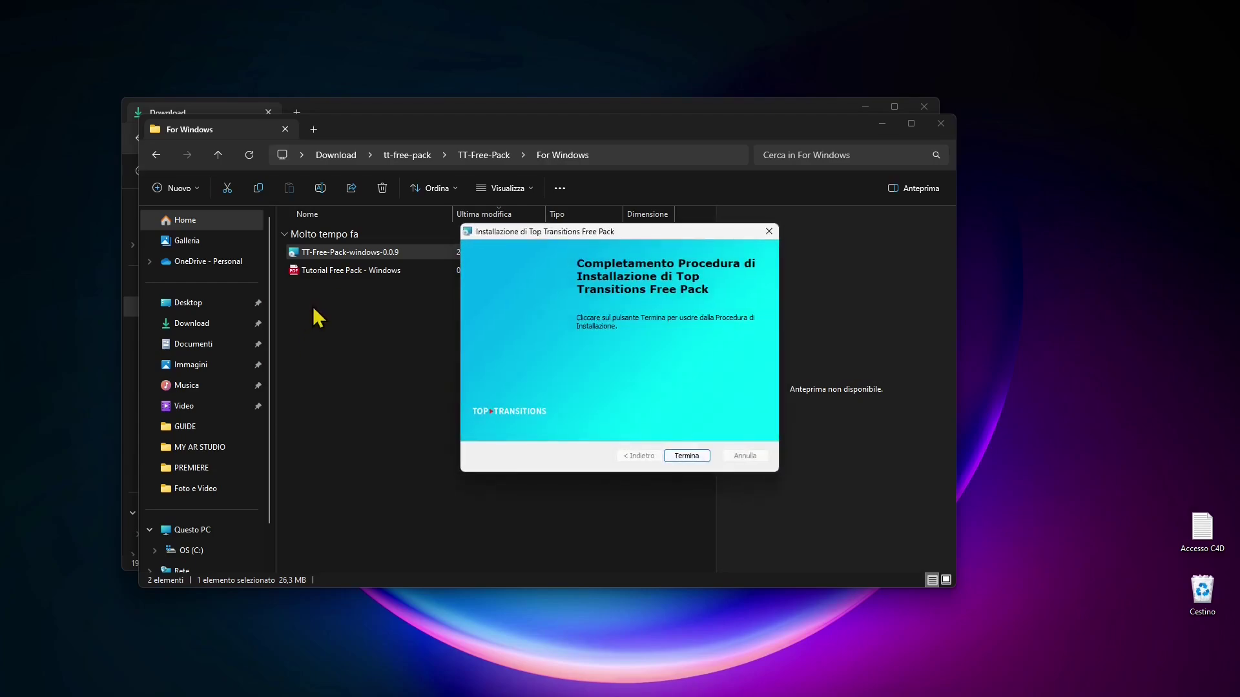
{"action": "left_click", "coordinate": [674, 455]}
{"action": "left_click", "coordinate": [345, 271]}
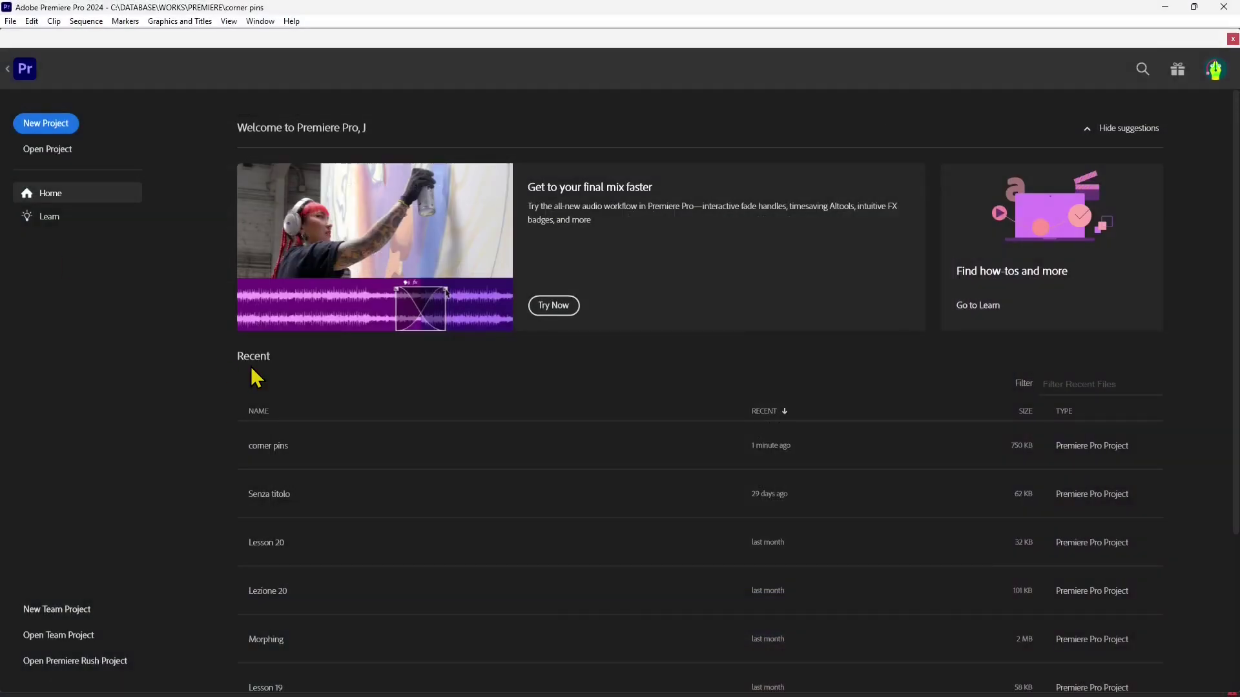
Start a new project and scroll through the Sample Media files
{"action": "left_click", "coordinate": [52, 123]}
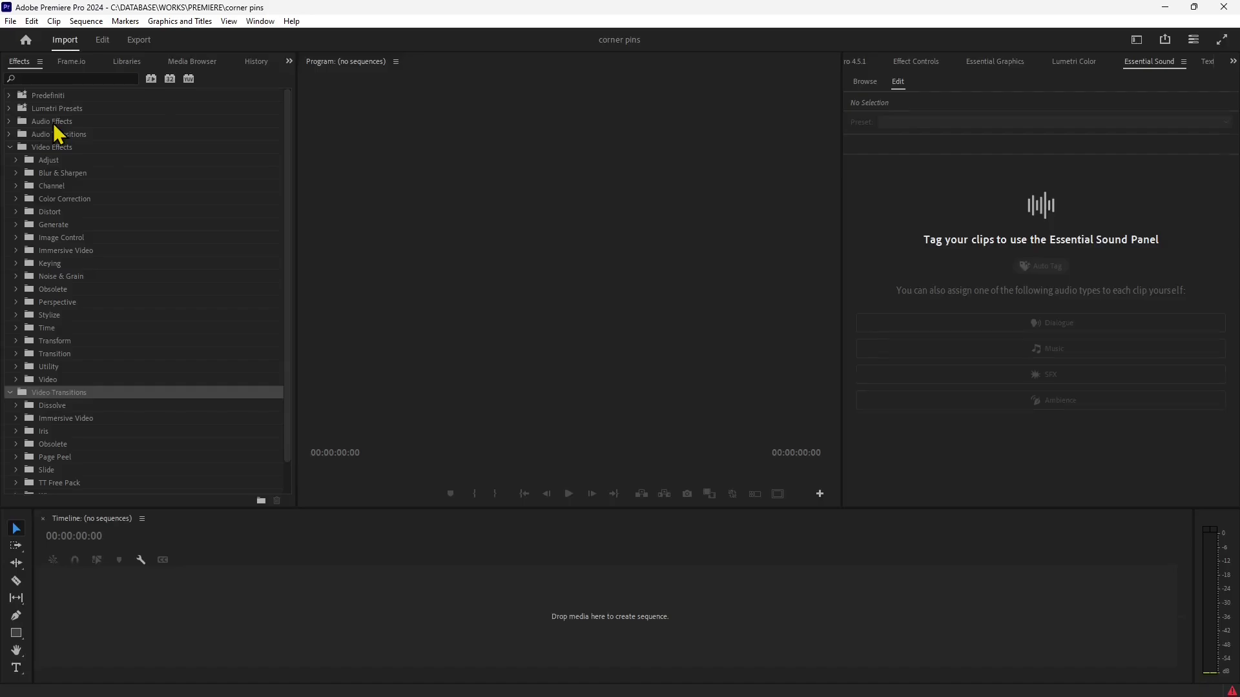
{"action": "left_click", "coordinate": [53, 123]}
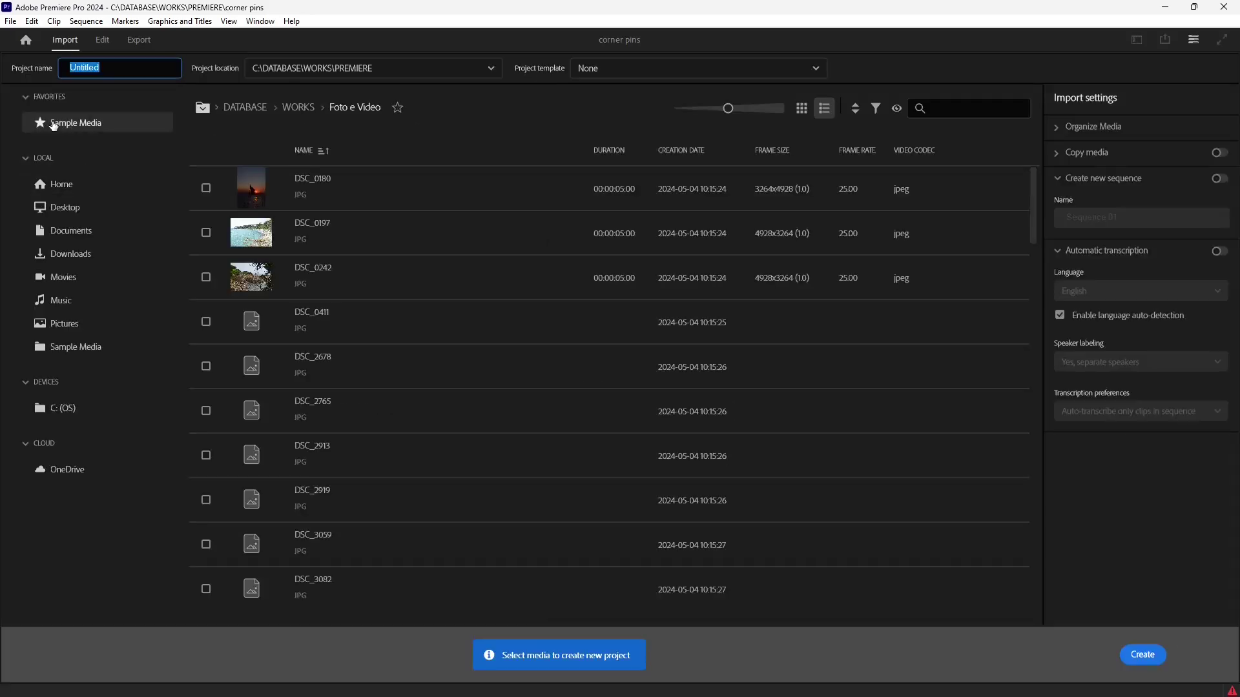
{"action": "scroll", "coordinate": [354, 470], "scroll_direction": "down", "scroll_amount": 5}
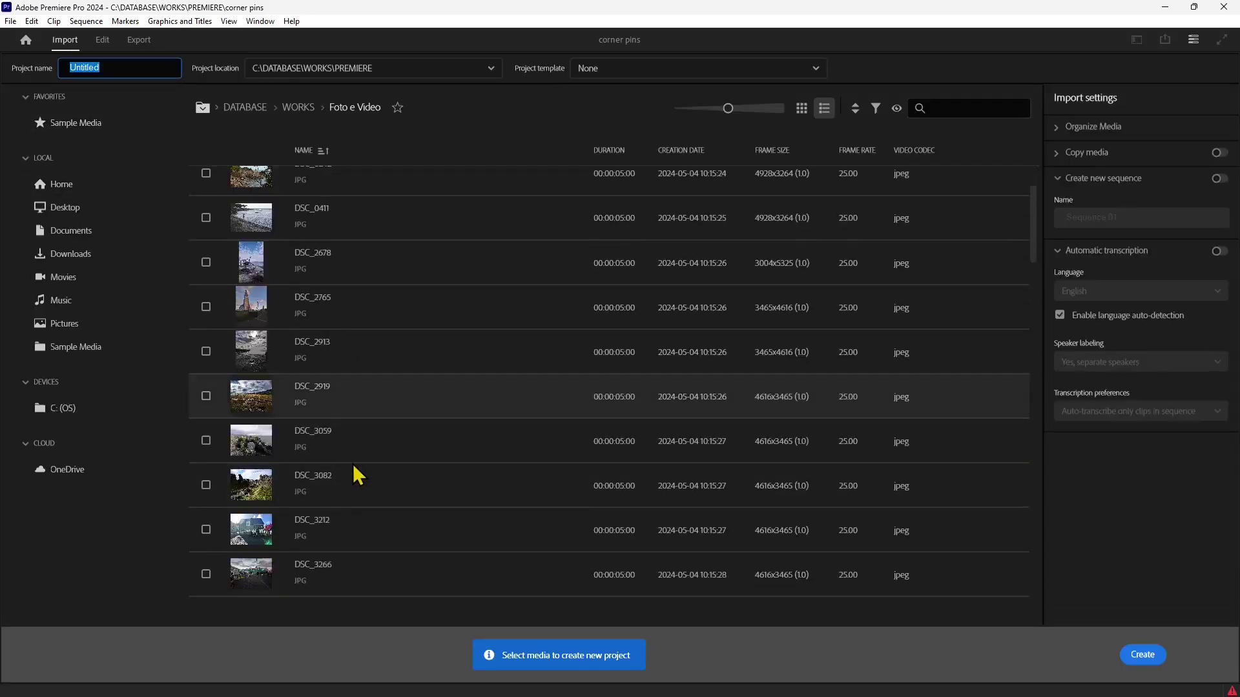
{"action": "scroll", "coordinate": [382, 504], "scroll_direction": "down", "scroll_amount": 2}
{"action": "scroll", "coordinate": [382, 501], "scroll_direction": "down", "scroll_amount": 2}
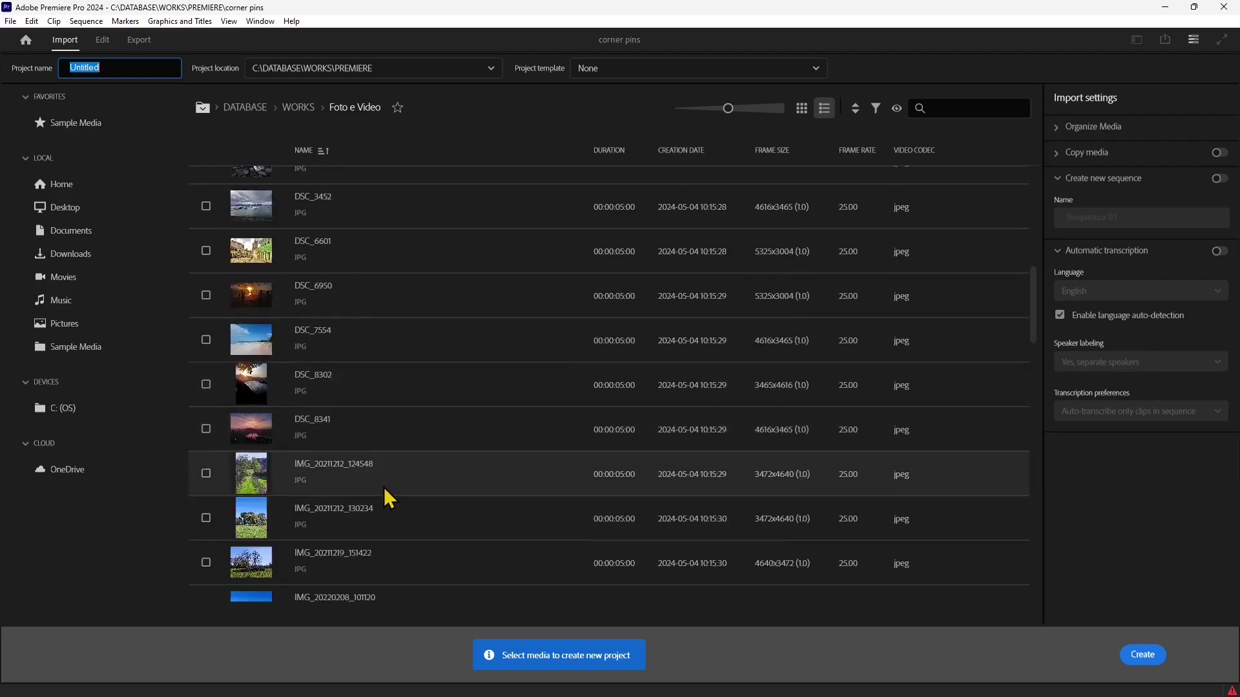
{"action": "scroll", "coordinate": [382, 498], "scroll_direction": "down", "scroll_amount": 2}
{"action": "scroll", "coordinate": [390, 504], "scroll_direction": "down", "scroll_amount": 2}
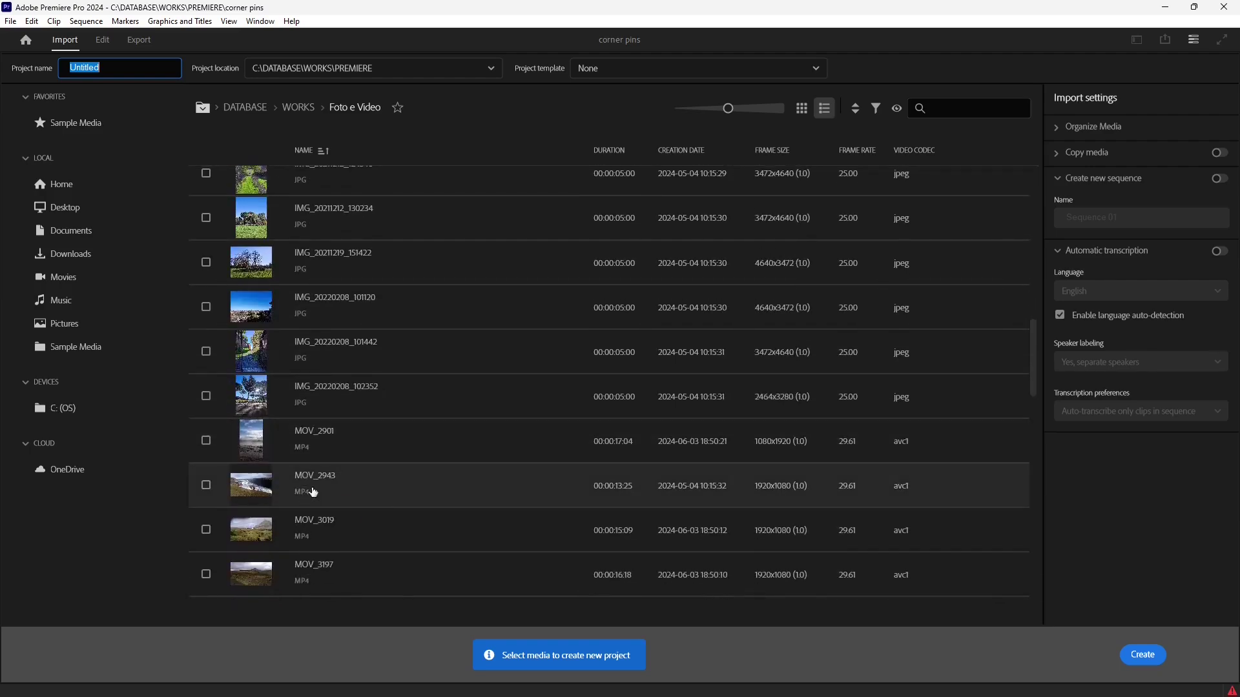
{"action": "scroll", "coordinate": [349, 493], "scroll_direction": "down", "scroll_amount": 2}
{"action": "scroll", "coordinate": [418, 501], "scroll_direction": "down", "scroll_amount": 2}
{"action": "scroll", "coordinate": [419, 506], "scroll_direction": "down", "scroll_amount": 3}
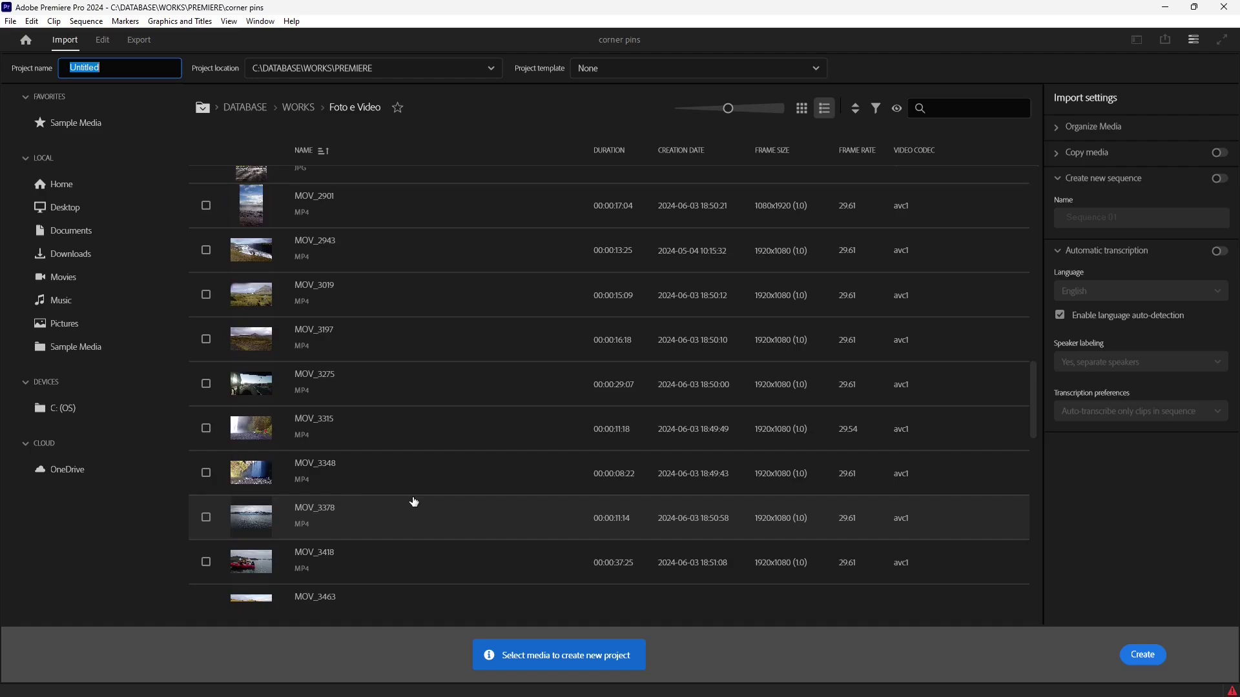
Tick MOV_3315 and MOV_3348 and create the project
{"action": "left_click", "coordinate": [323, 418]}
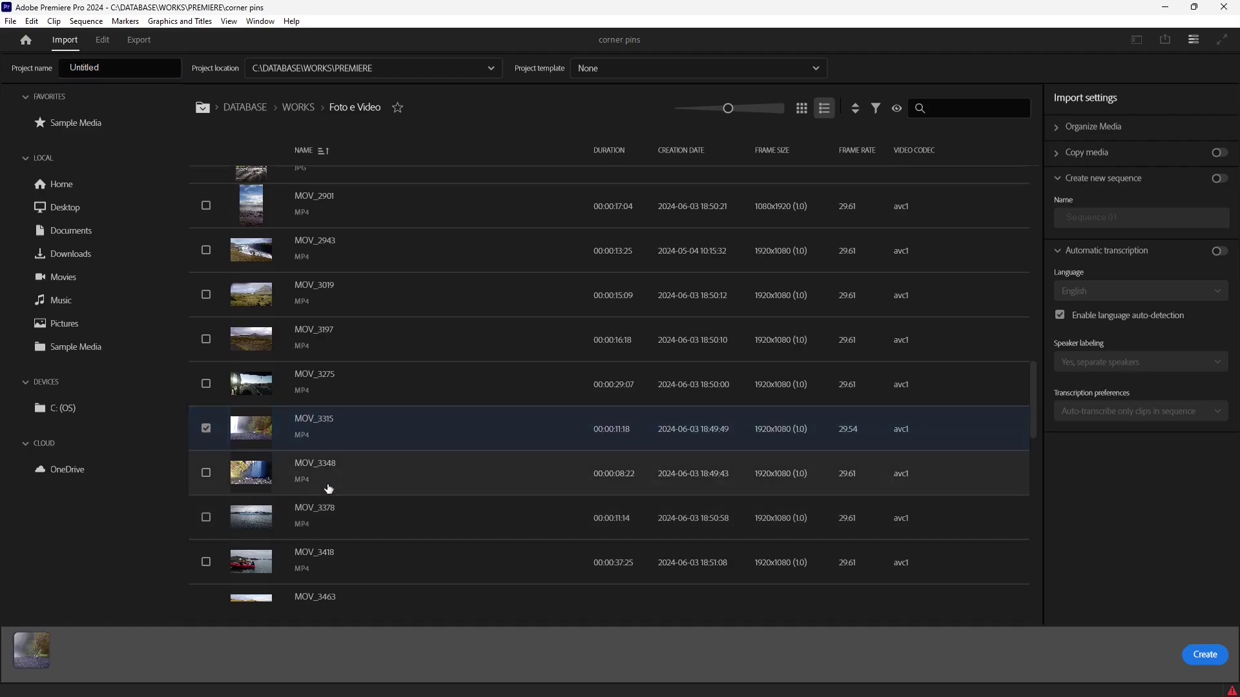
{"action": "left_click", "coordinate": [330, 485]}
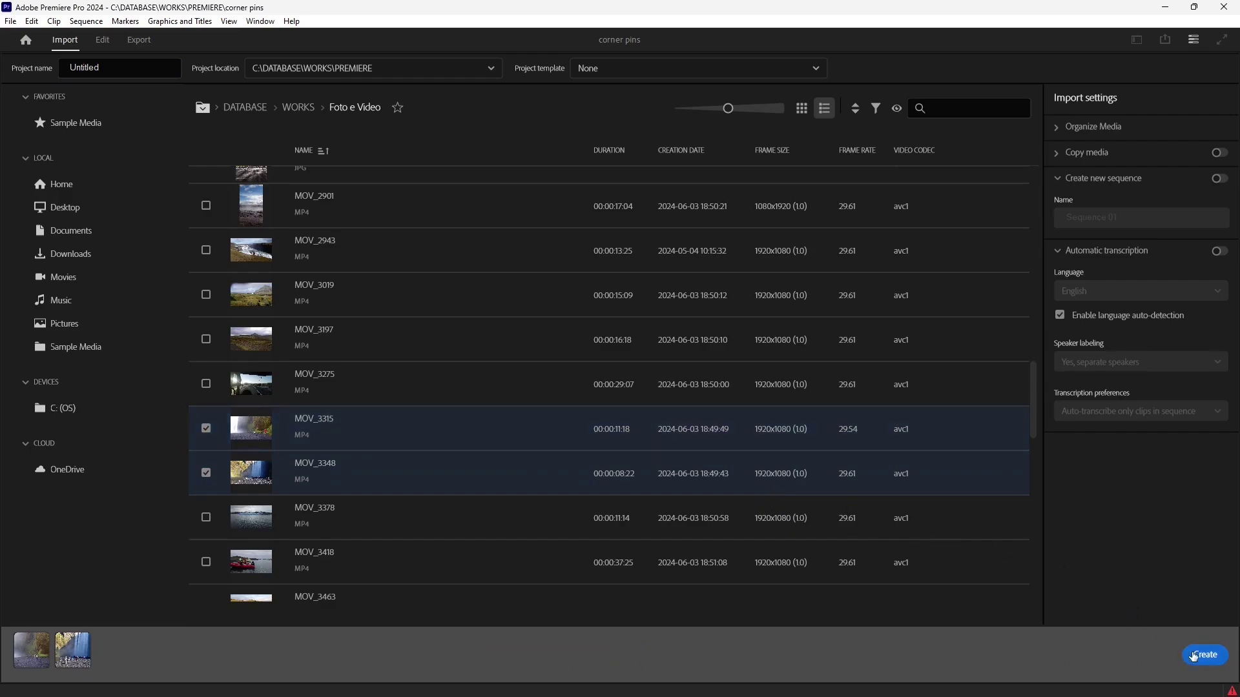
{"action": "left_click", "coordinate": [1204, 654]}
Drag MOV_3315 and MOV_3348 from the bin onto the timeline as a new sequence
{"action": "double_click", "coordinate": [83, 157]}
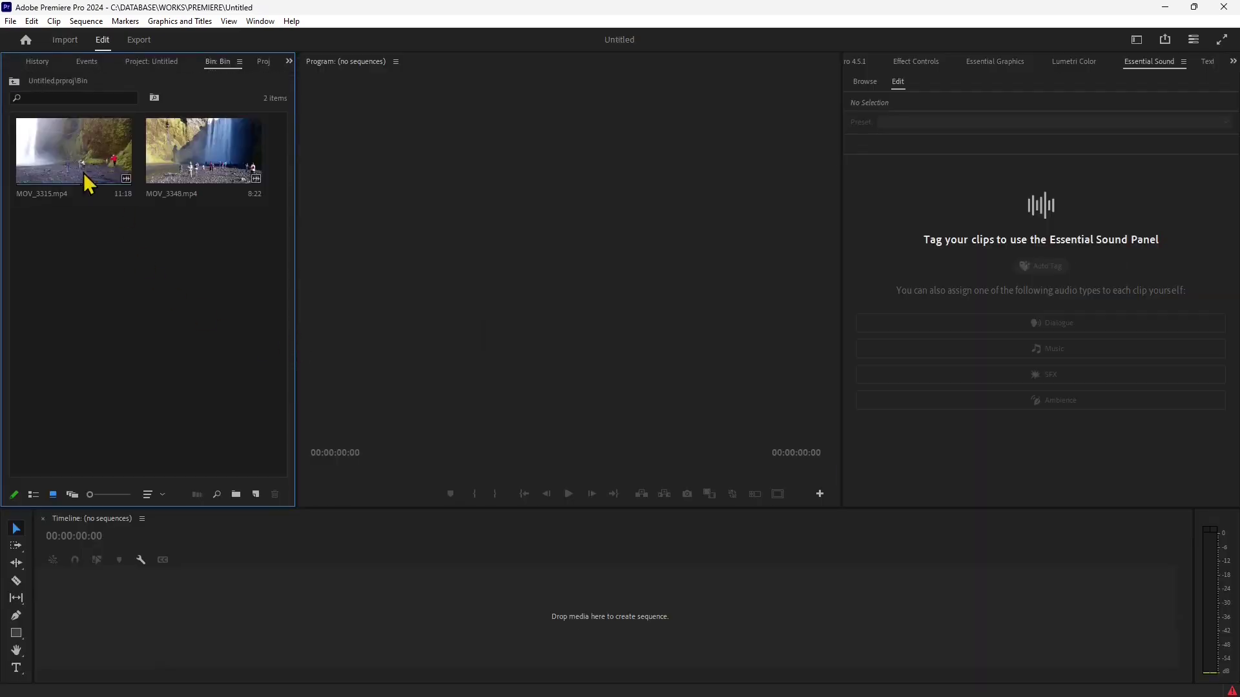
{"action": "left_click_drag", "start_coordinate": [227, 276], "coordinate": [77, 157]}
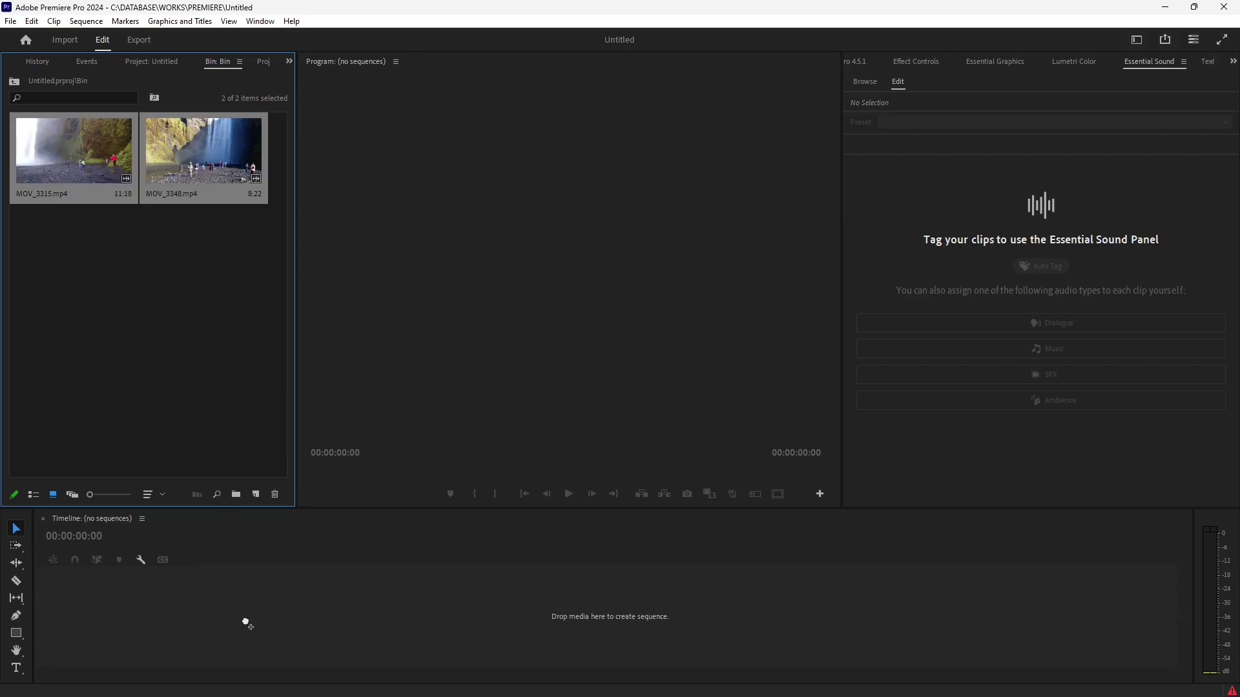
{"action": "left_click_drag", "start_coordinate": [246, 623], "coordinate": [249, 629]}
Mute audio track A1, scrub around the clips' join, and check the Window menu
{"action": "left_click_drag", "start_coordinate": [287, 553], "coordinate": [440, 563]}
{"action": "left_click", "coordinate": [123, 626]}
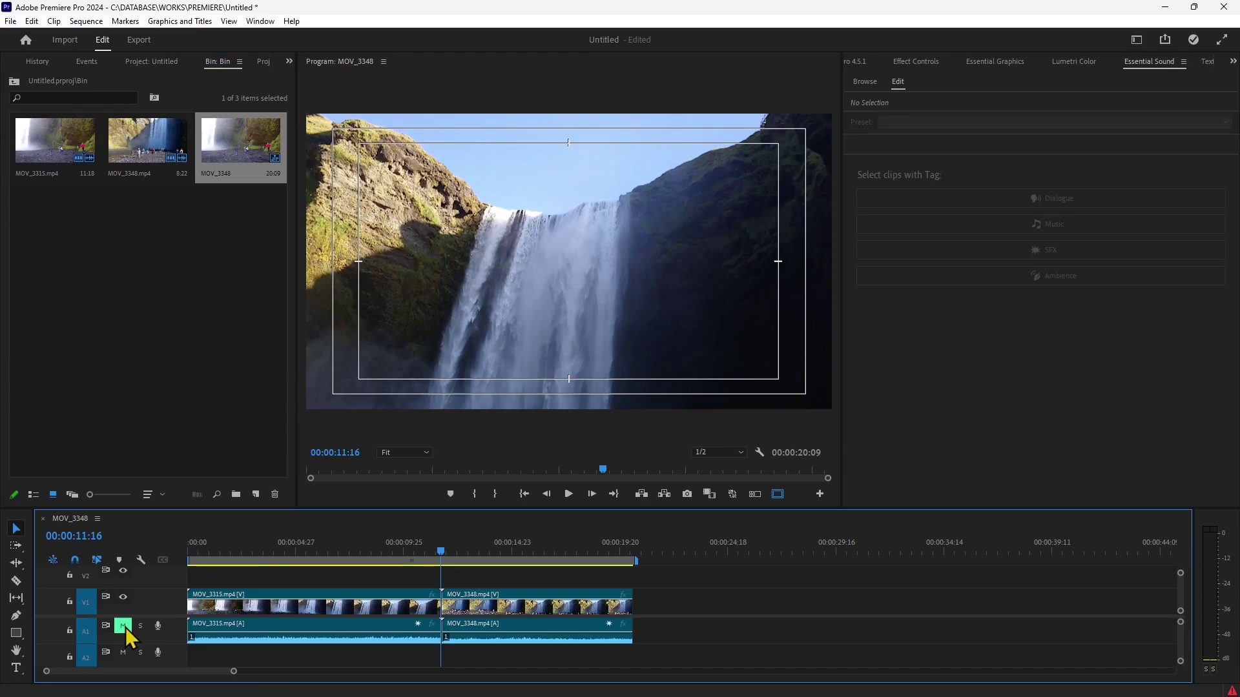
{"action": "left_click_drag", "start_coordinate": [445, 564], "coordinate": [443, 606]}
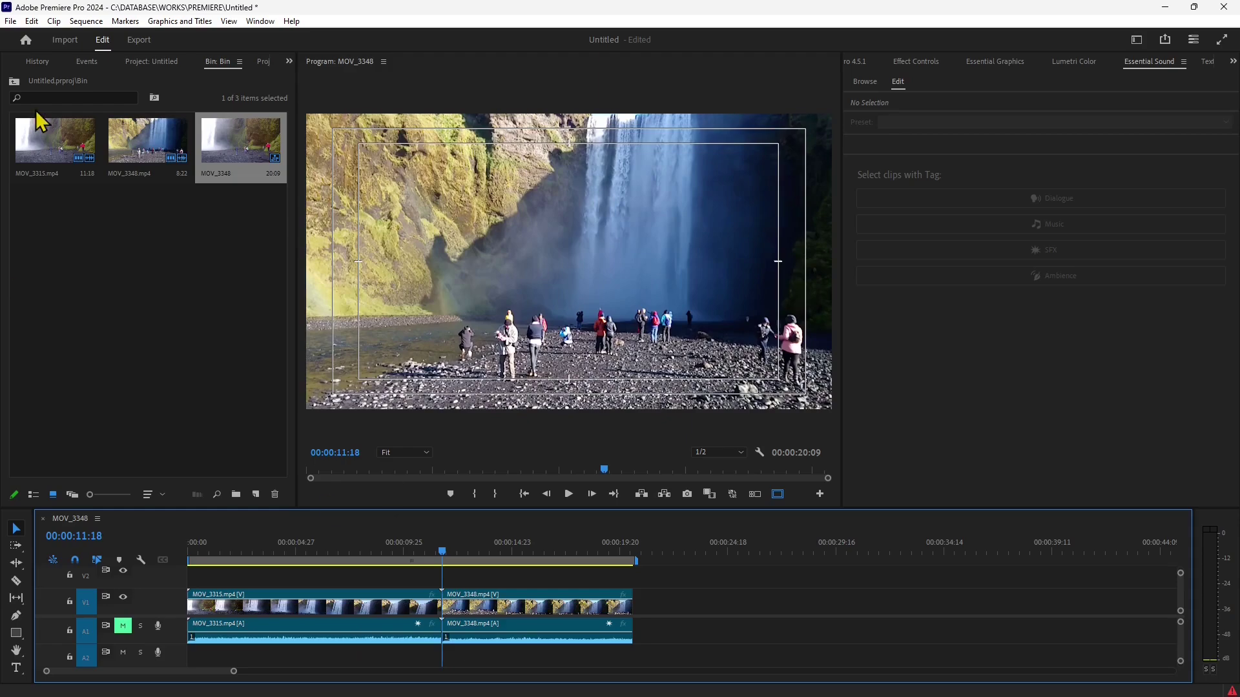
{"action": "left_click", "coordinate": [289, 62]}
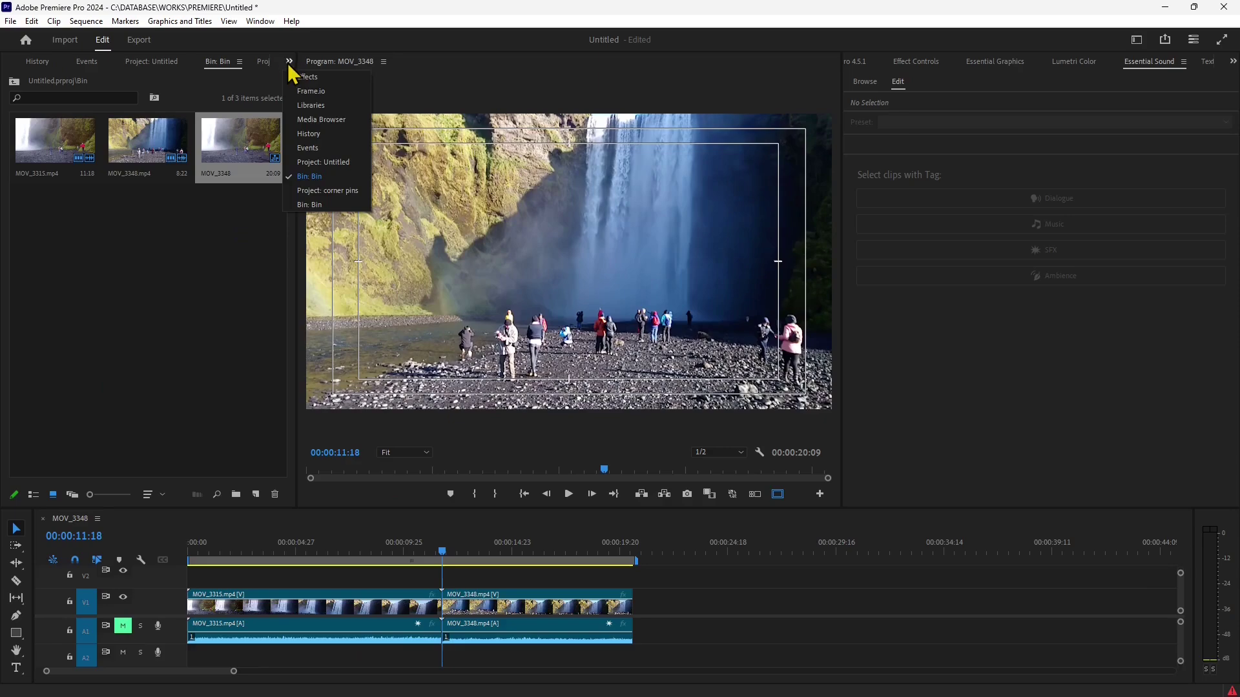
{"action": "left_click", "coordinate": [252, 22]}
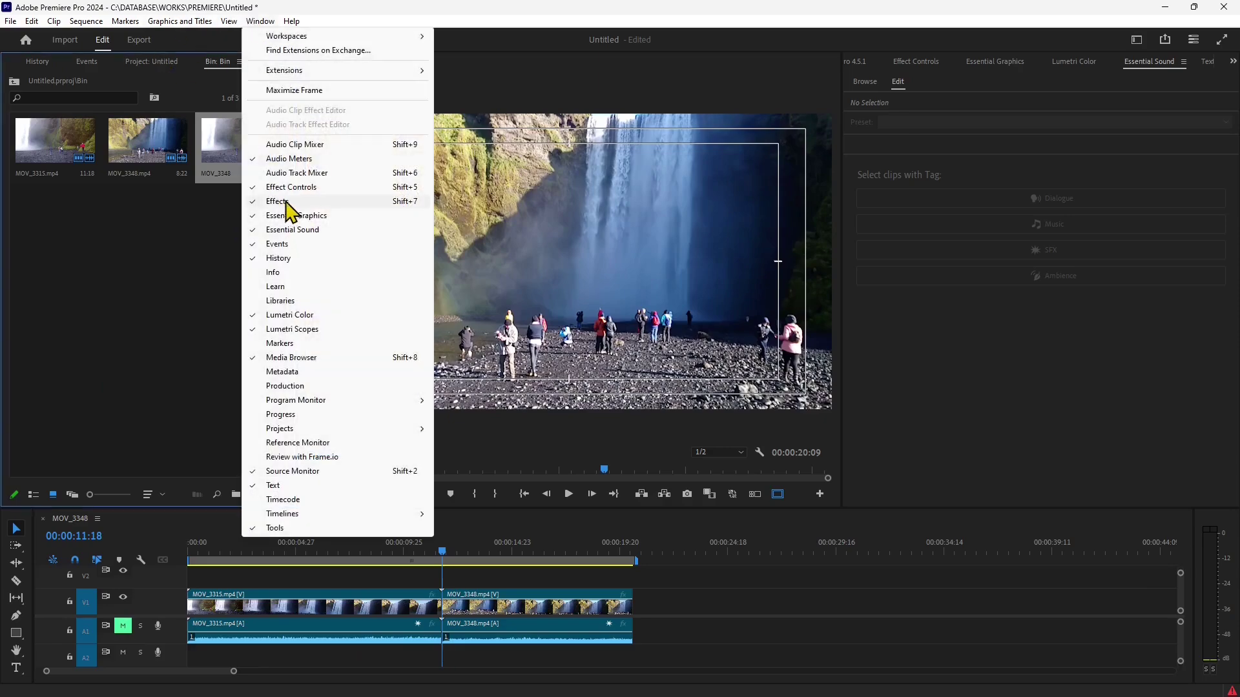
Show the Effects panel and expand Video Transitions > TT Free Pack to reveal Camera Movement, Glitch and Pixelization
{"action": "left_click", "coordinate": [413, 202]}
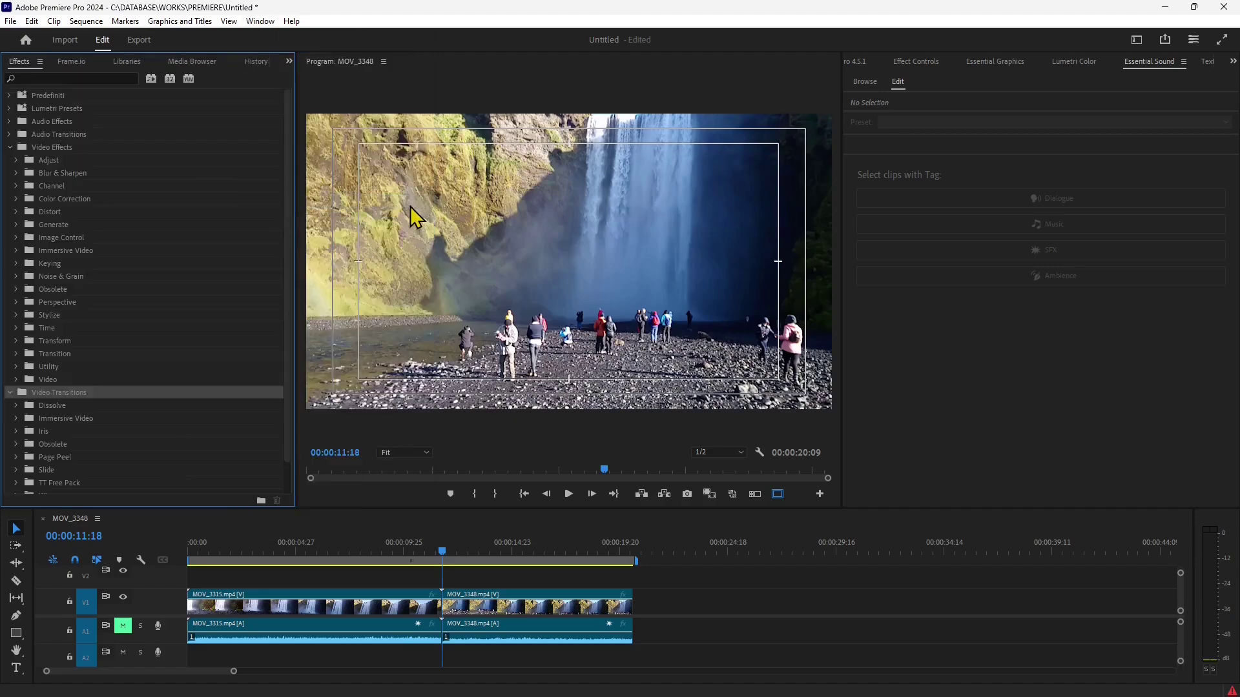
{"action": "left_click", "coordinate": [9, 148]}
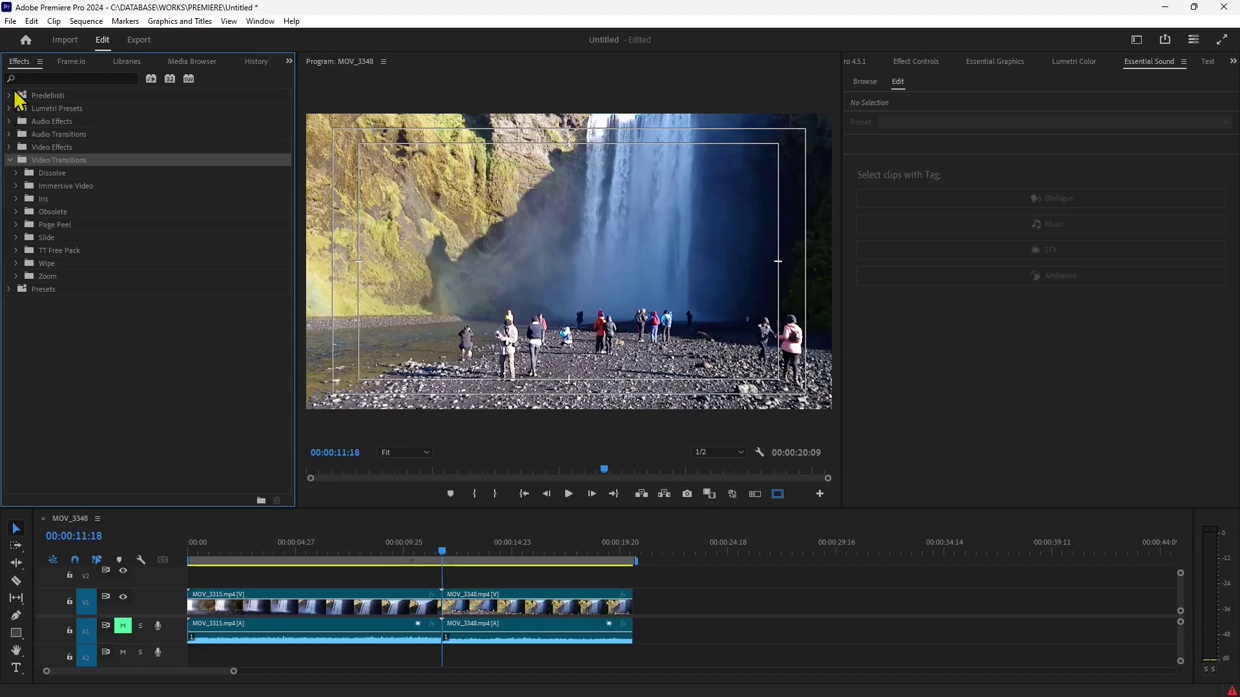
{"action": "left_click", "coordinate": [10, 161]}
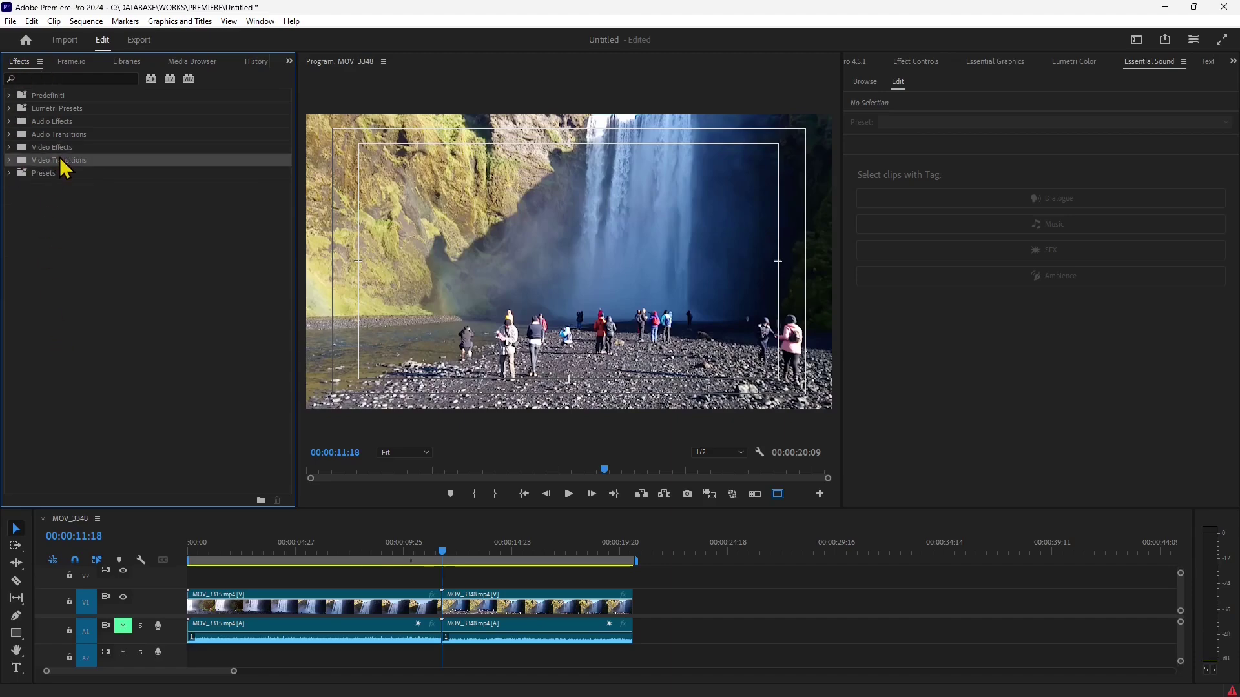
{"action": "left_click", "coordinate": [12, 161]}
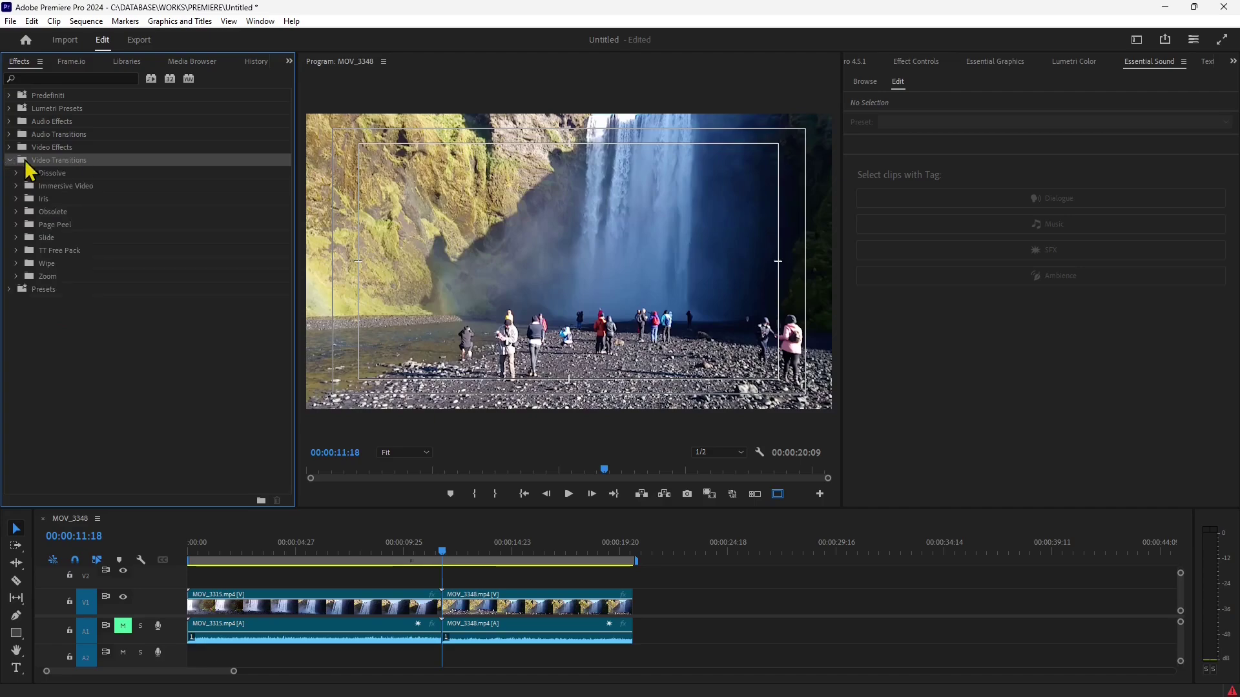
{"action": "left_click", "coordinate": [57, 254]}
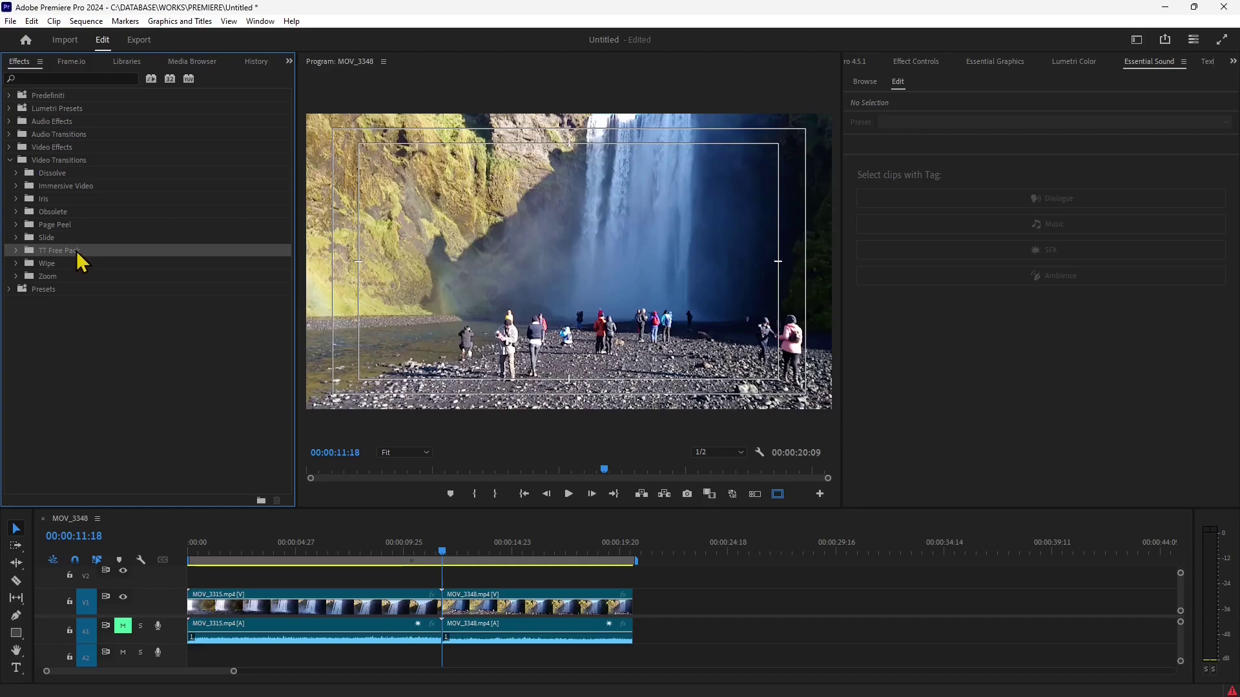
{"action": "left_click", "coordinate": [15, 252]}
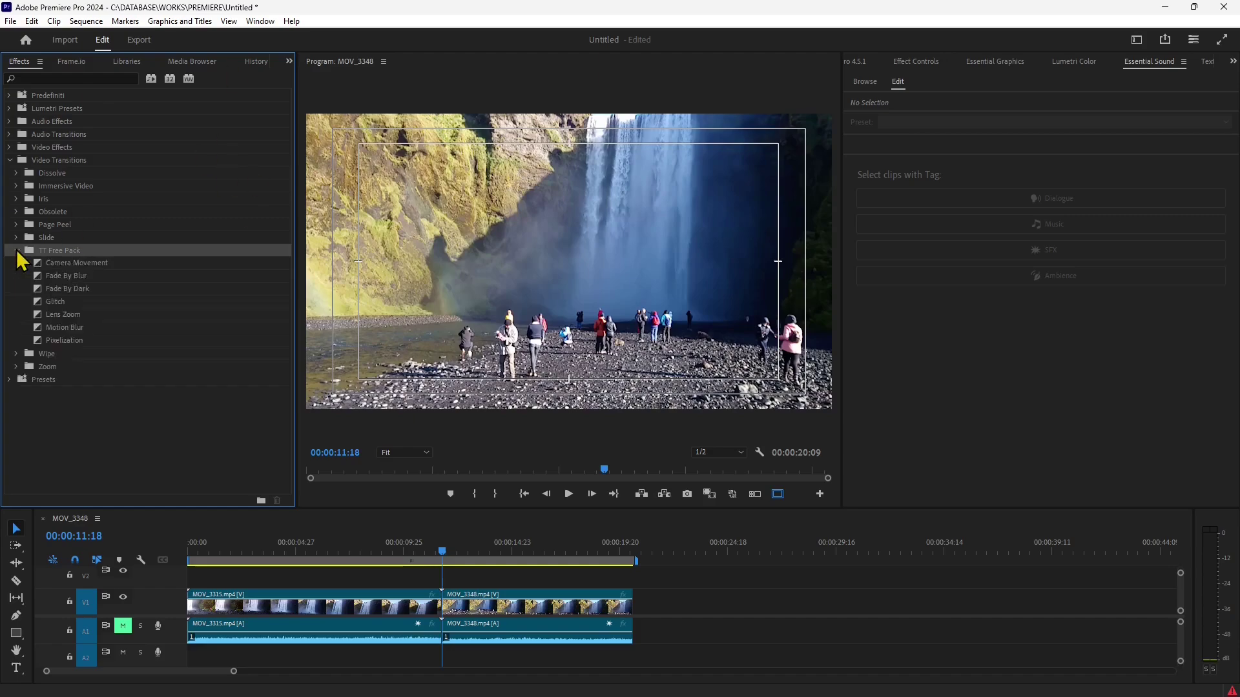
{"action": "left_click", "coordinate": [72, 268]}
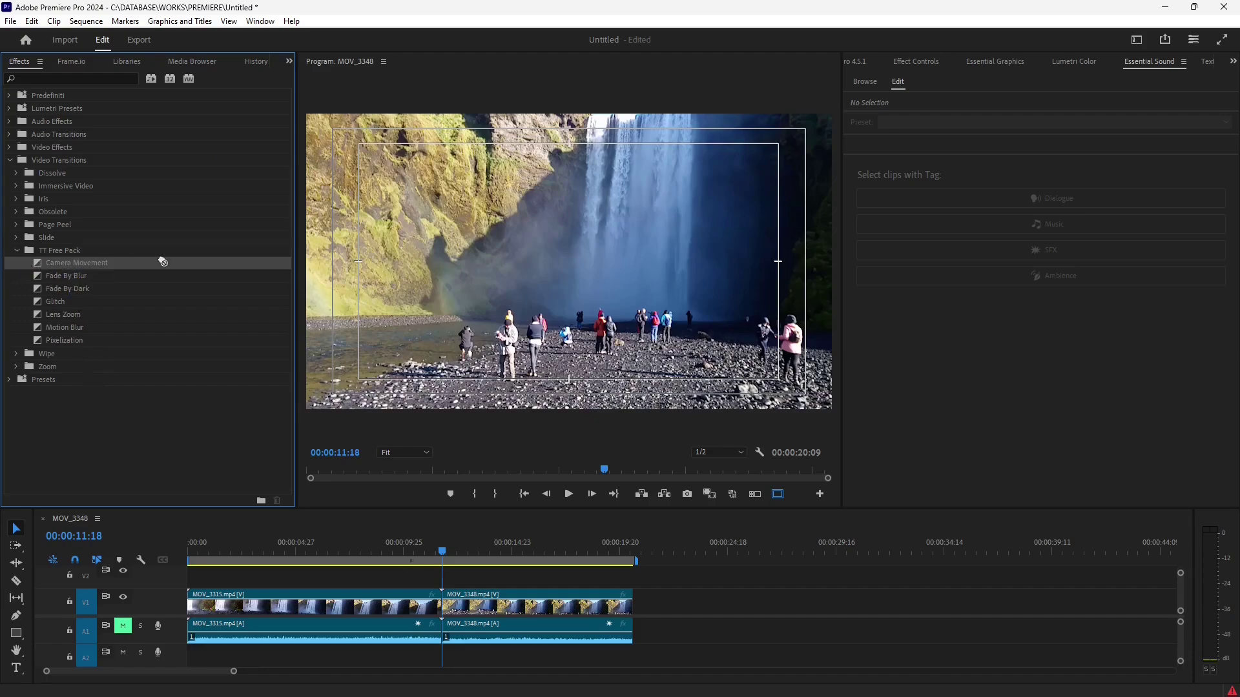
{"action": "mouse_move", "coordinate": [396, 492]}
{"action": "left_mouse_down"}
{"action": "mouse_move", "coordinate": [447, 610]}
{"action": "mouse_move", "coordinate": [235, 449]}
{"action": "left_mouse_up"}
{"action": "left_click_drag", "start_coordinate": [477, 557], "coordinate": [443, 606]}
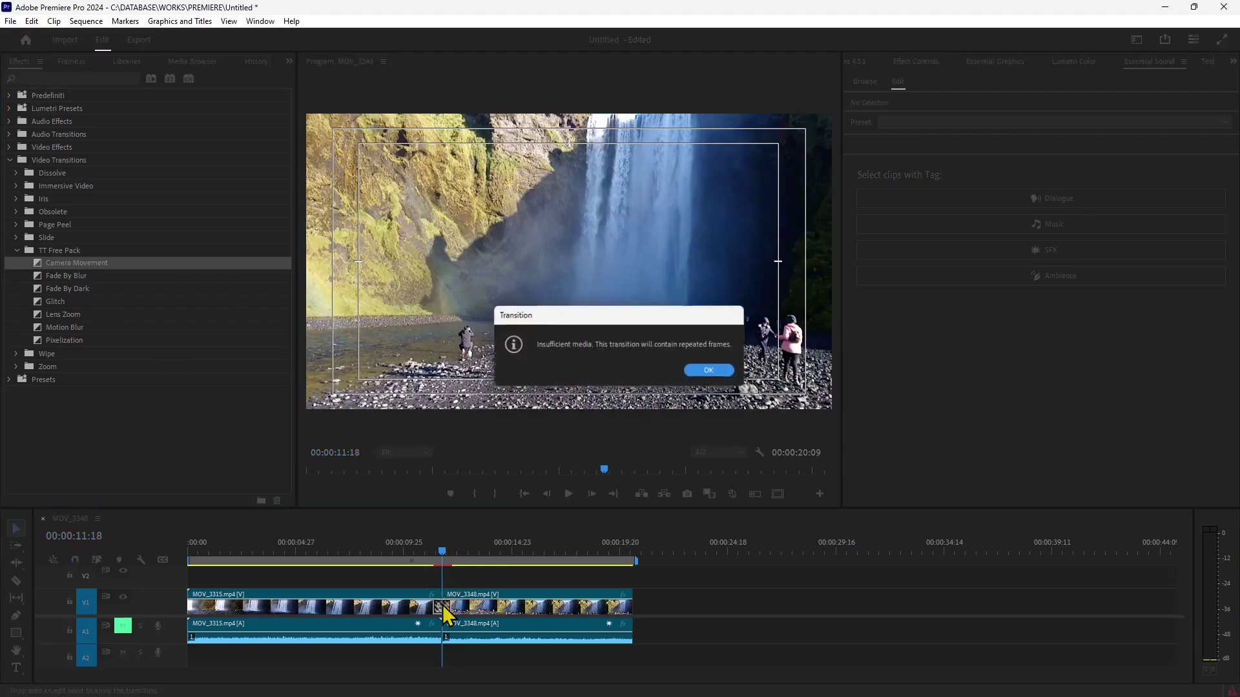
{"action": "left_click", "coordinate": [710, 372]}
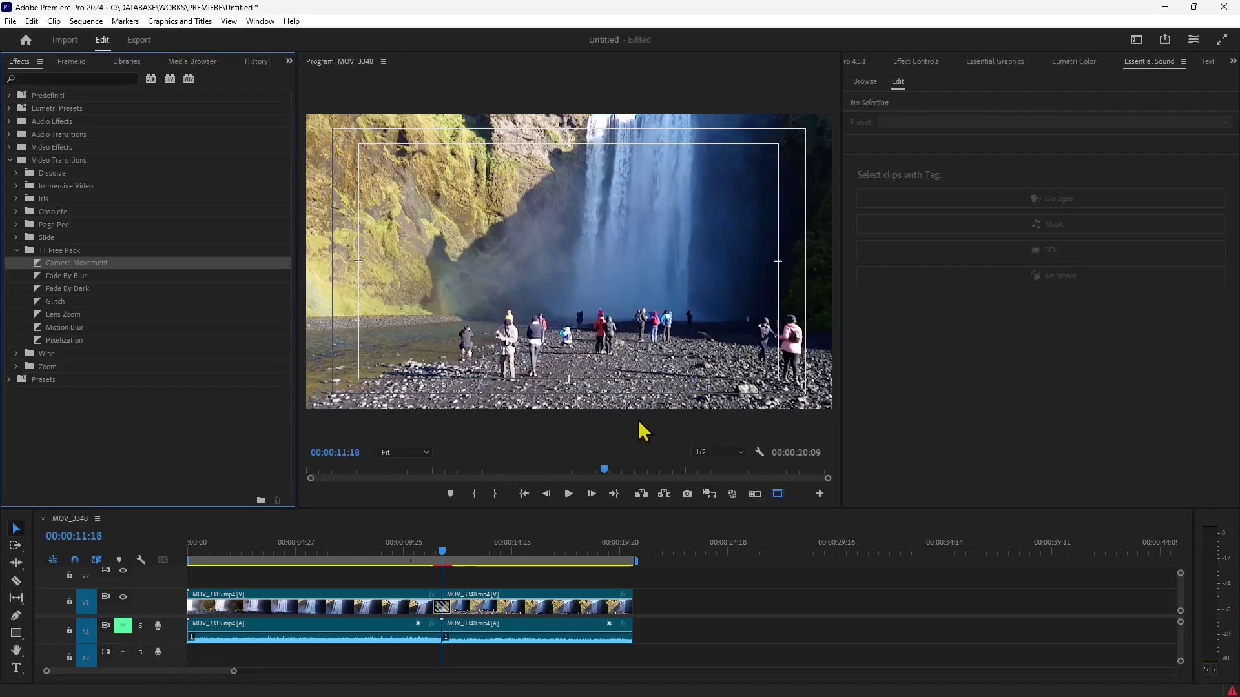
{"action": "mouse_move", "coordinate": [443, 554]}
{"action": "left_mouse_down"}
{"action": "mouse_move", "coordinate": [424, 554]}
{"action": "mouse_move", "coordinate": [458, 555]}
{"action": "left_mouse_up"}
{"action": "key", "text": "ctrl+z"}
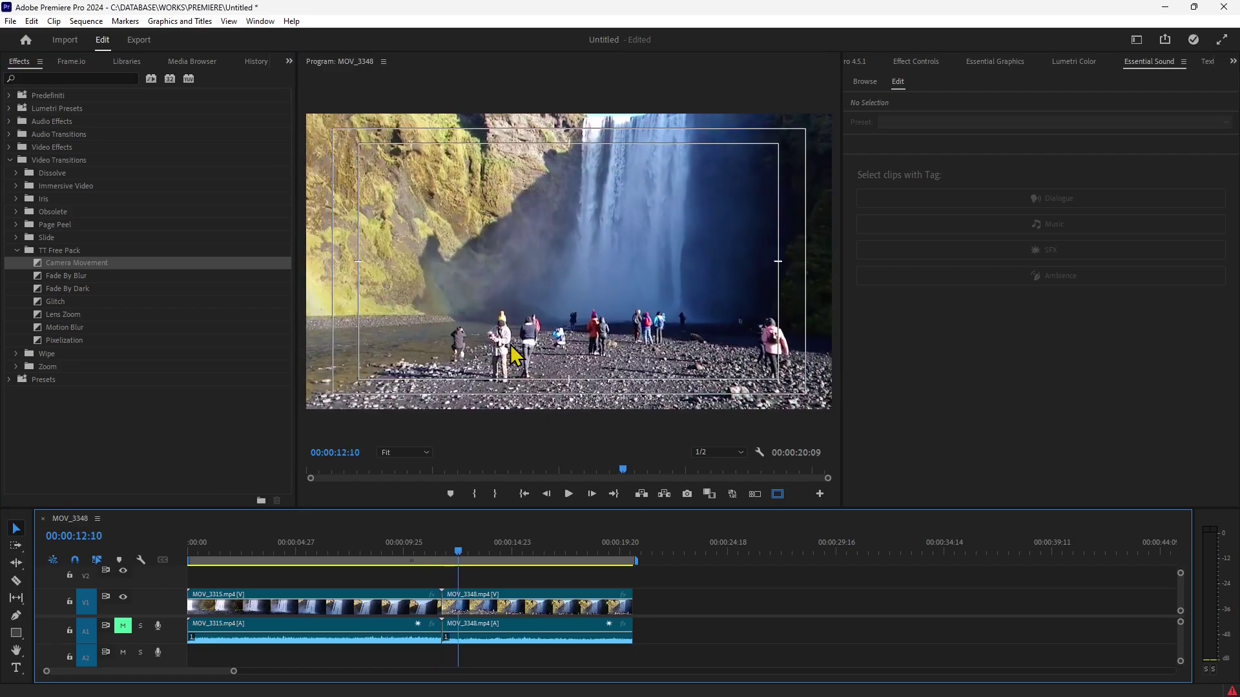
{"action": "left_click", "coordinate": [56, 302]}
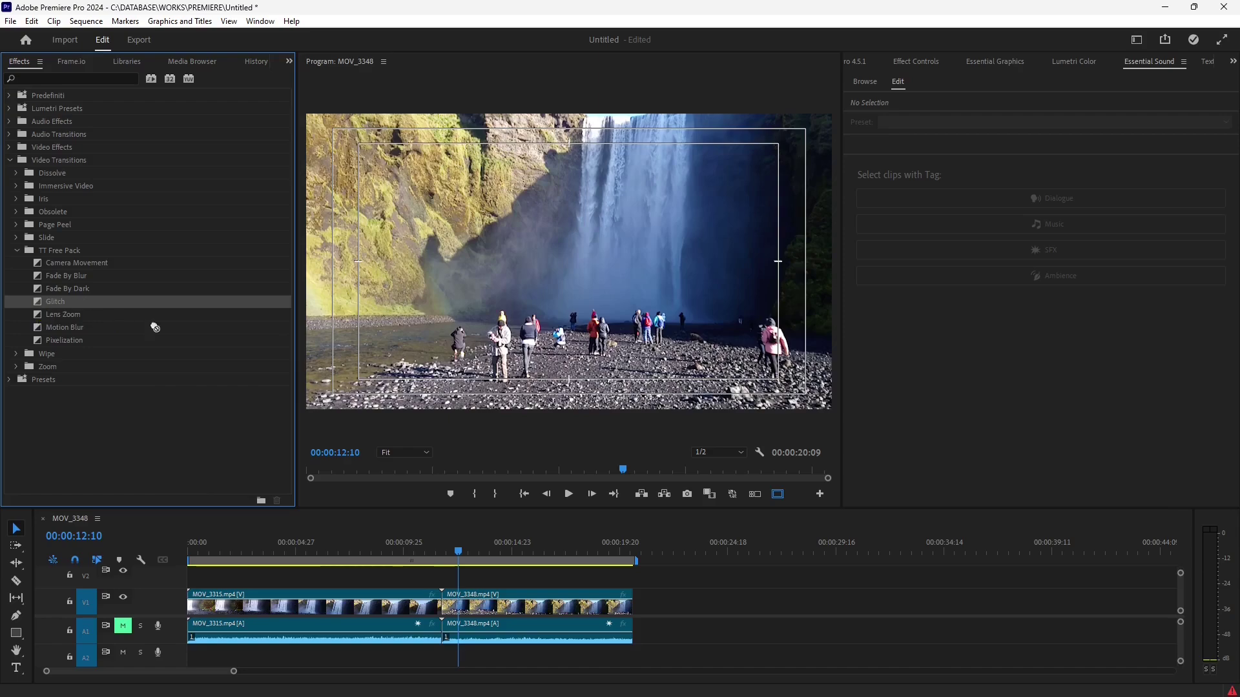
Apply Glitch to the MOV_3315/MOV_3348 cut, accept the insufficient media warning, and scrub to preview it
{"action": "left_click_drag", "start_coordinate": [155, 327], "coordinate": [442, 605]}
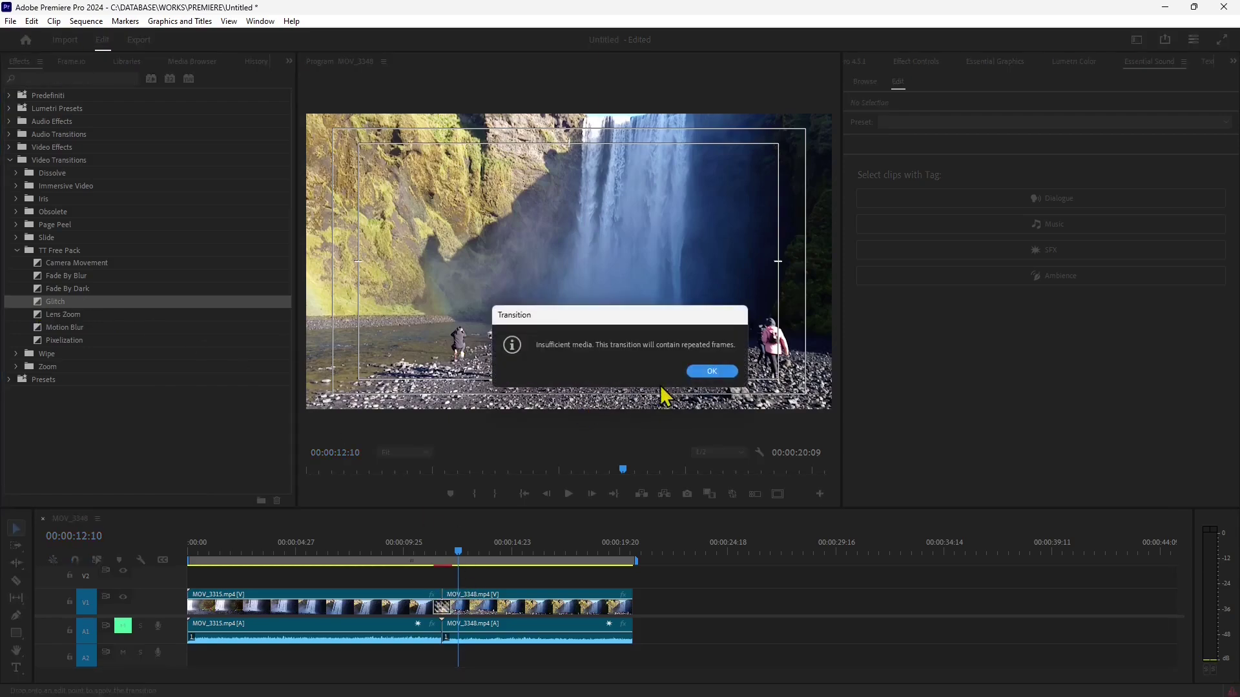
{"action": "left_click", "coordinate": [711, 371]}
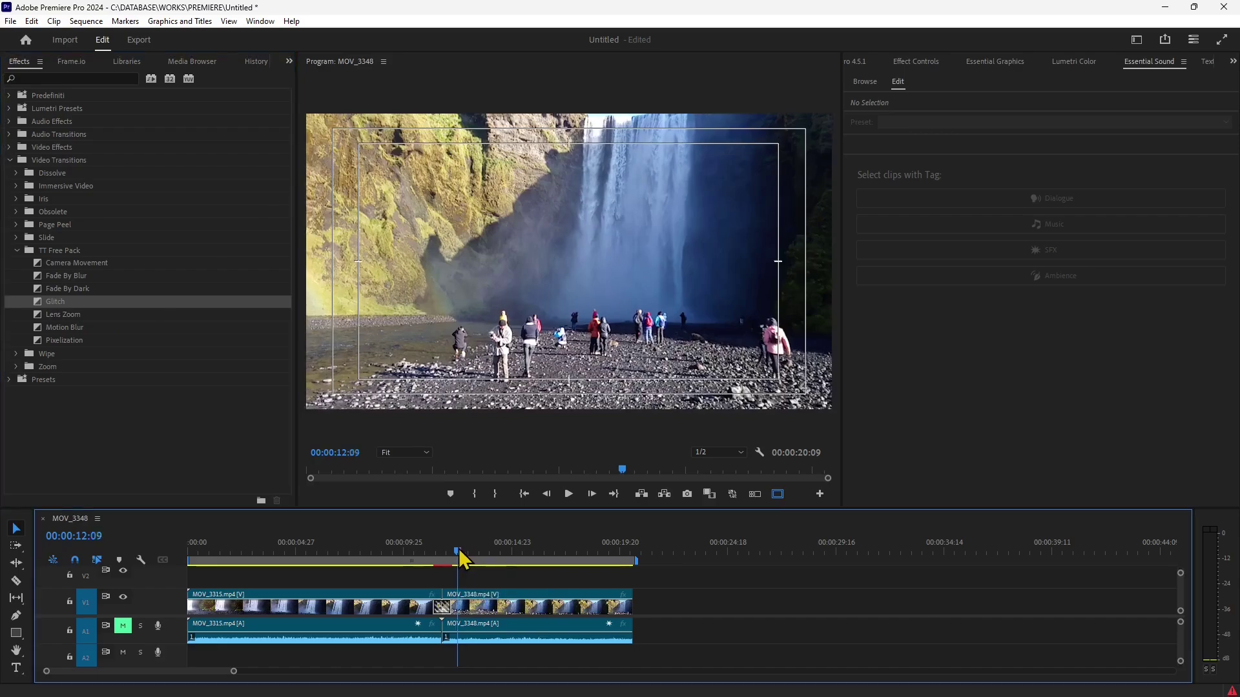
{"action": "mouse_move", "coordinate": [459, 559]}
{"action": "left_mouse_down"}
{"action": "mouse_move", "coordinate": [434, 562]}
{"action": "mouse_move", "coordinate": [449, 557]}
{"action": "left_mouse_up"}
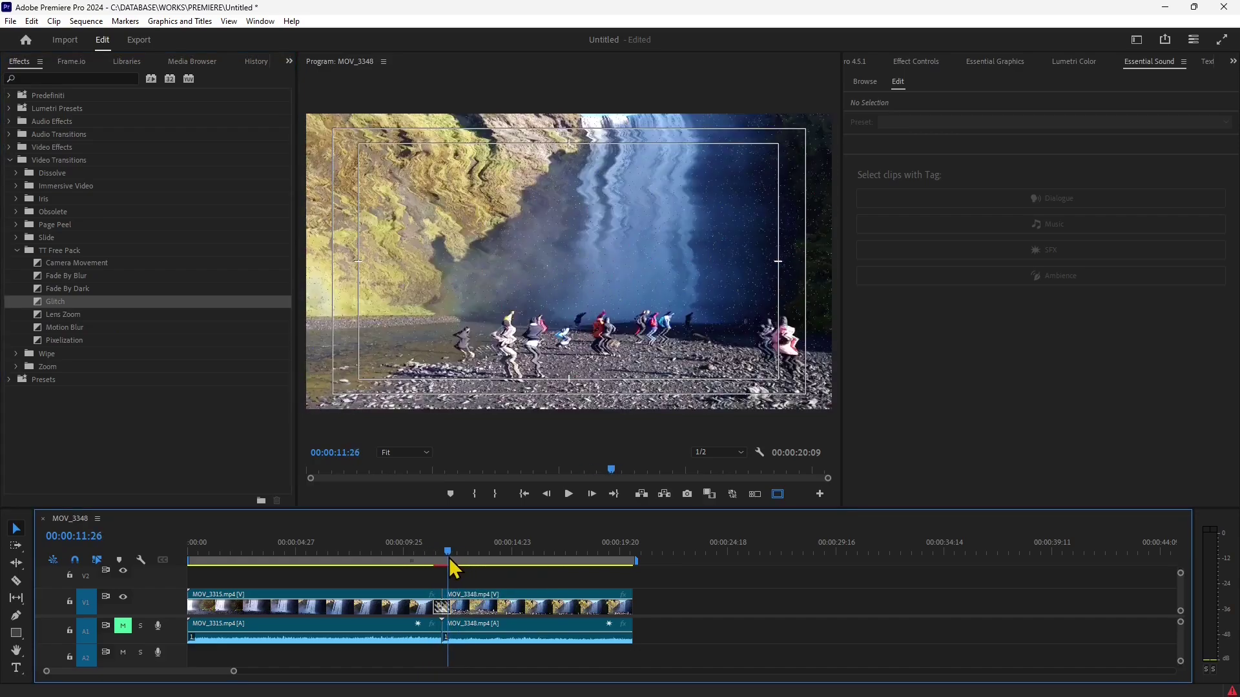
{"action": "key", "text": "Left"}
{"action": "key", "text": "Left"}
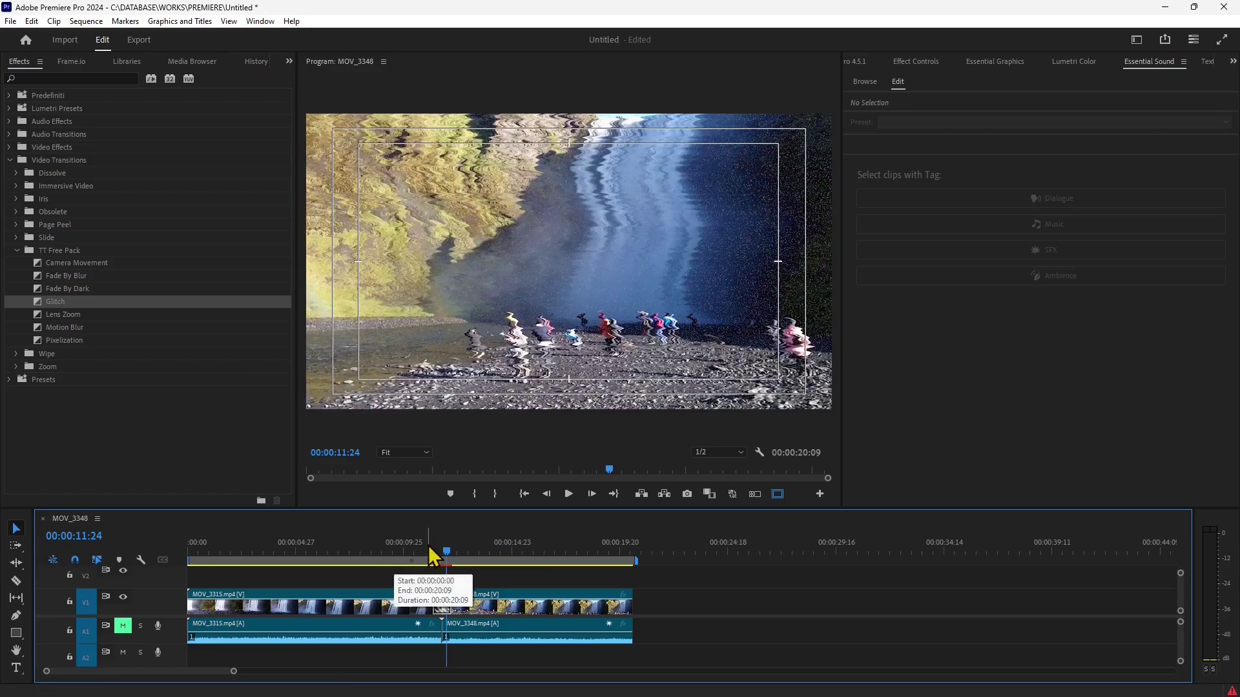
{"action": "left_click_drag", "start_coordinate": [431, 556], "coordinate": [445, 556]}
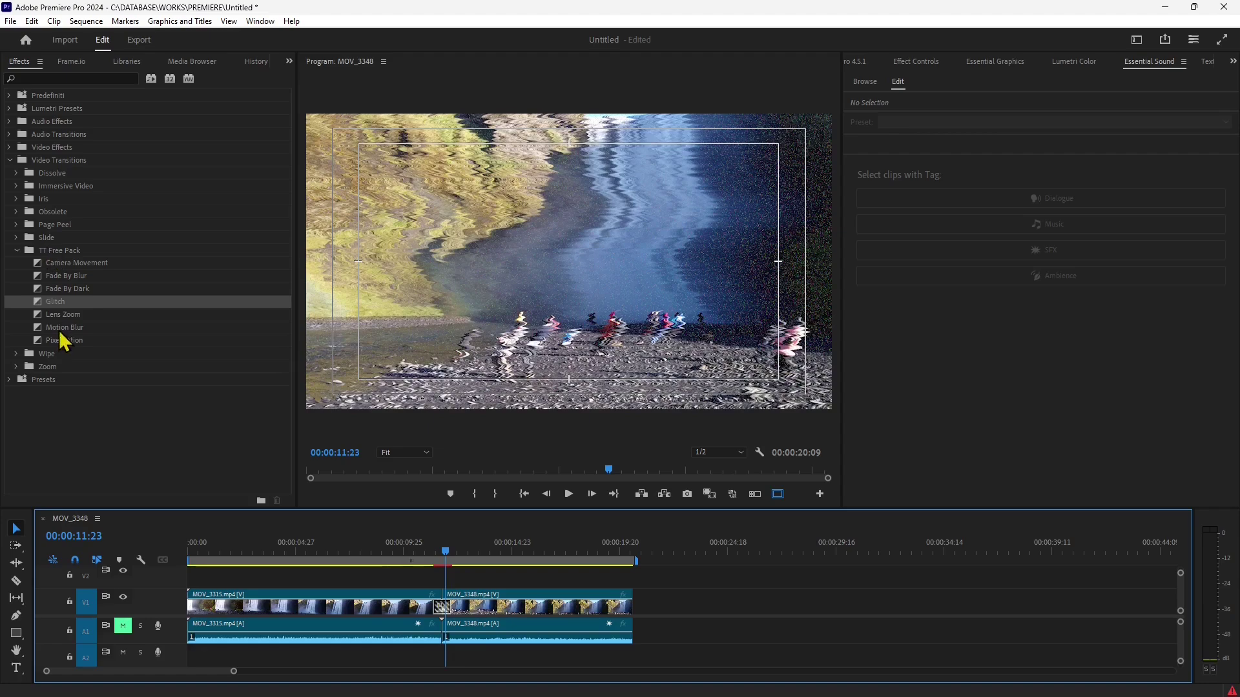